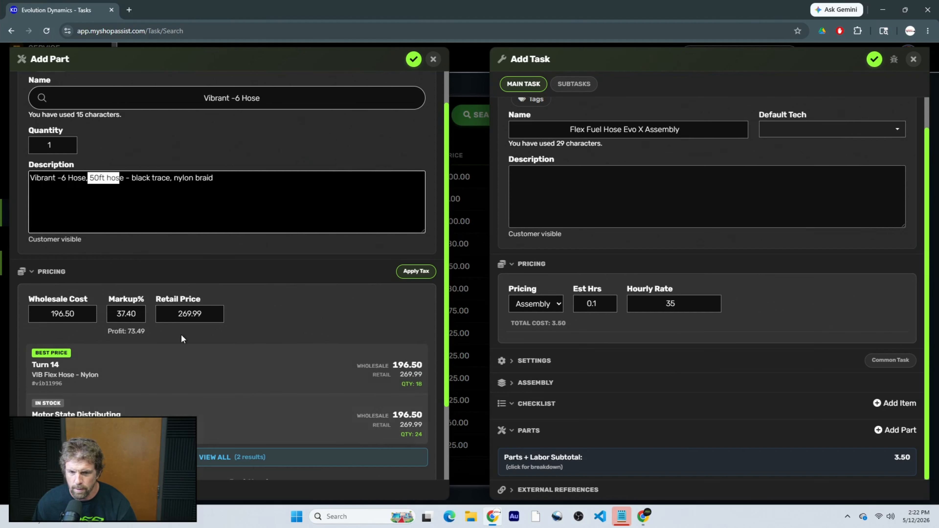
- Open the Calculator app, divide 1.5 by 50 to work out the hose fraction, and close it
click(95, 318)
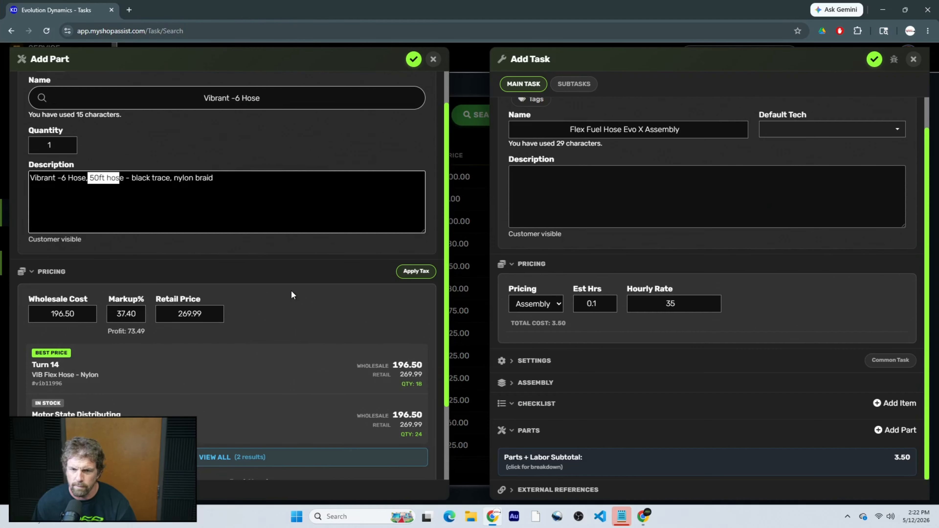
click(354, 522)
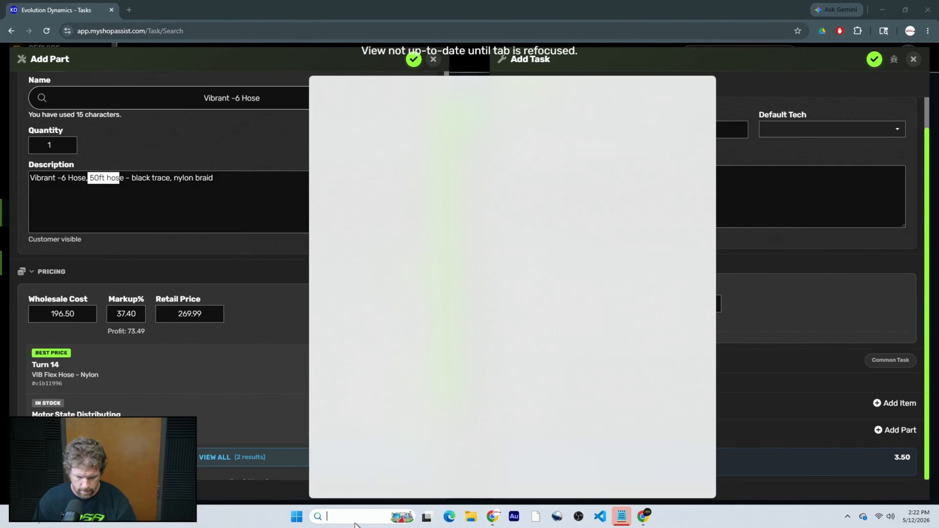
text(calc)
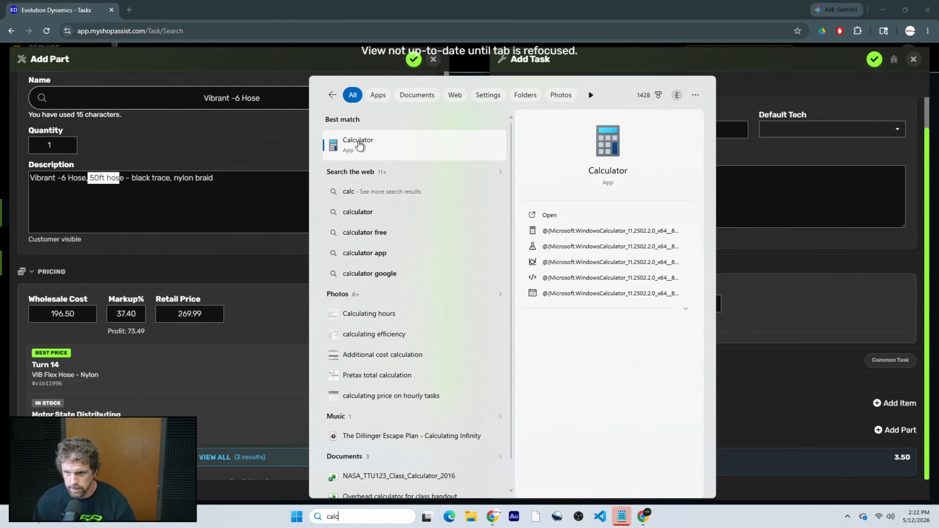
click(370, 144)
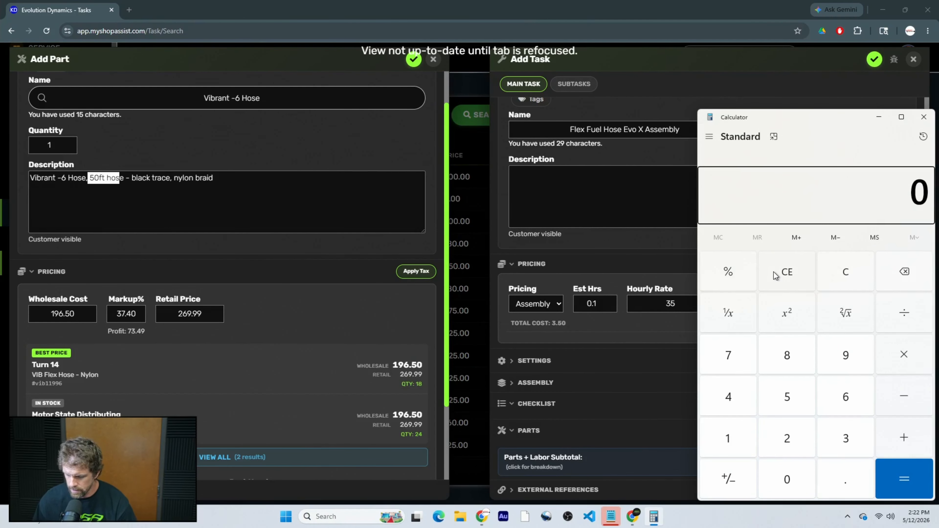
text(33.33333333333333)
click(844, 271)
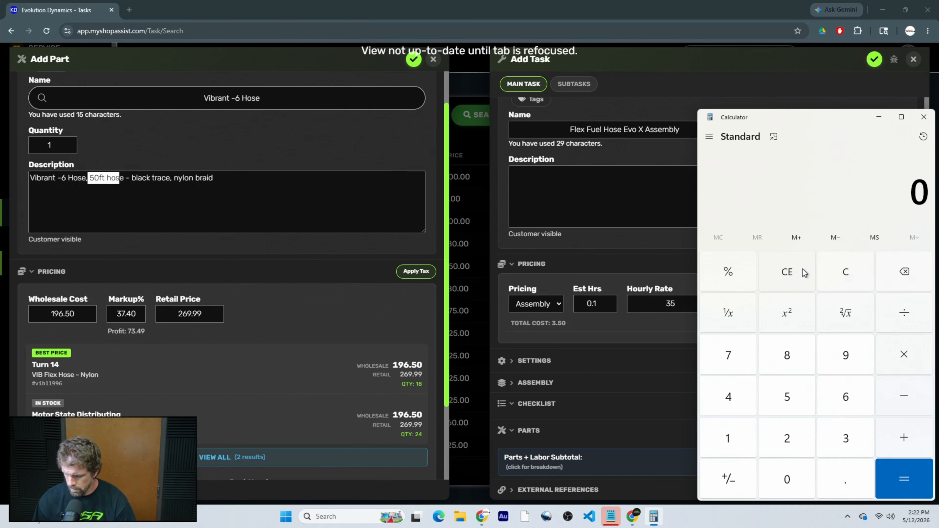
text(1.5)
text(/50)
key(Return)
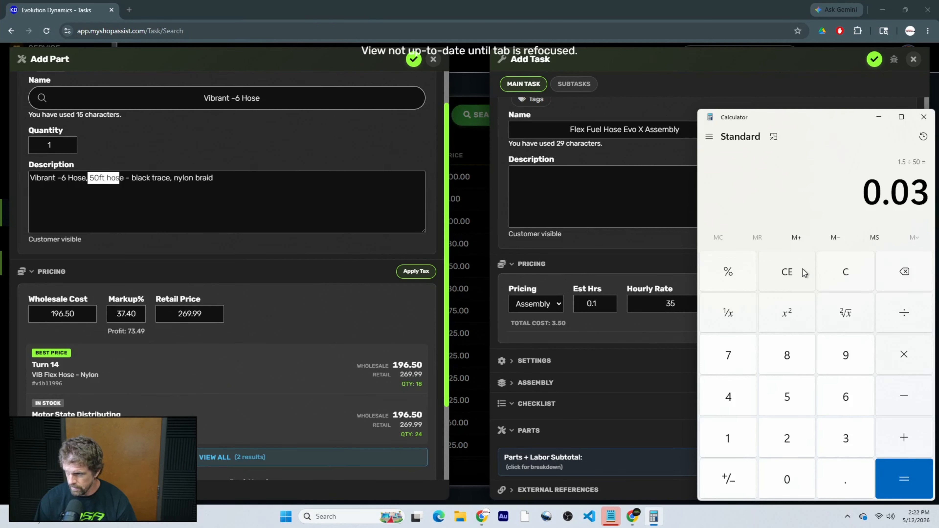
click(924, 117)
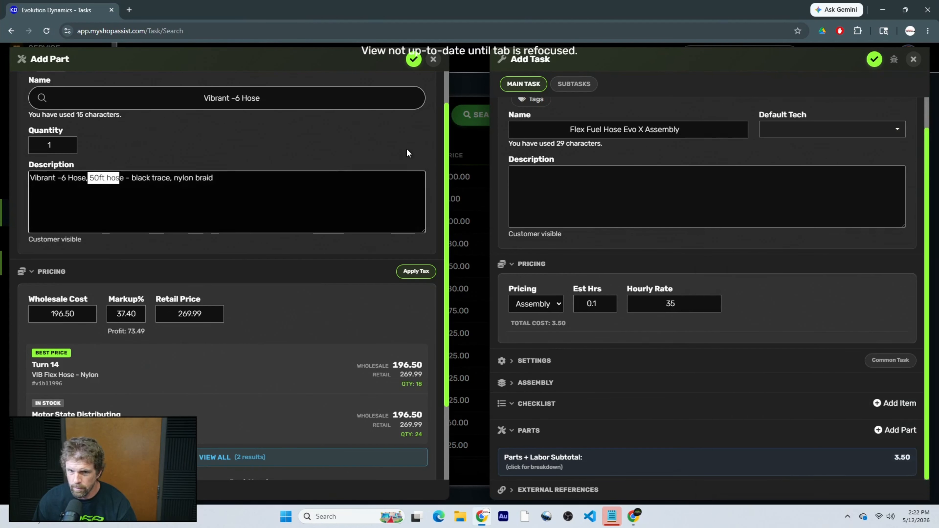
- Set the Vibrant -6 Hose quantity to .025 and save the part to the task
drag(62, 147, 30, 145)
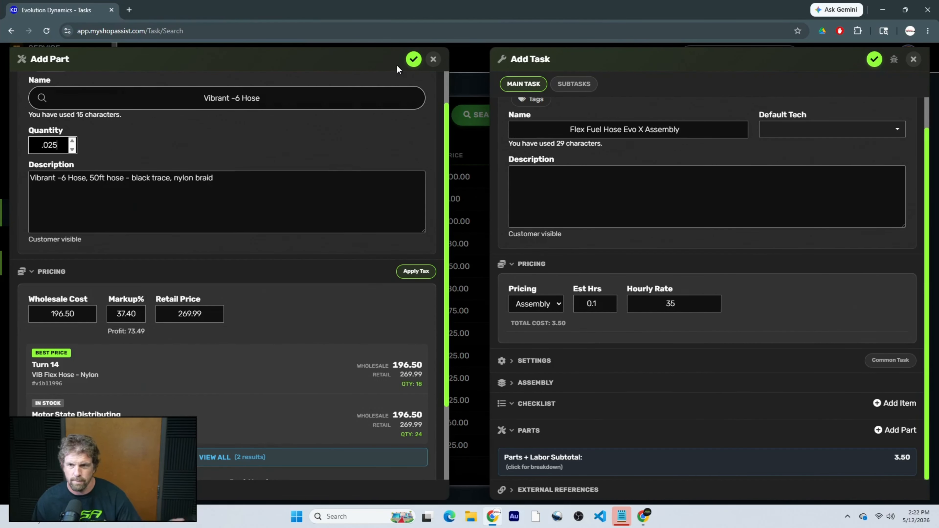
click(413, 59)
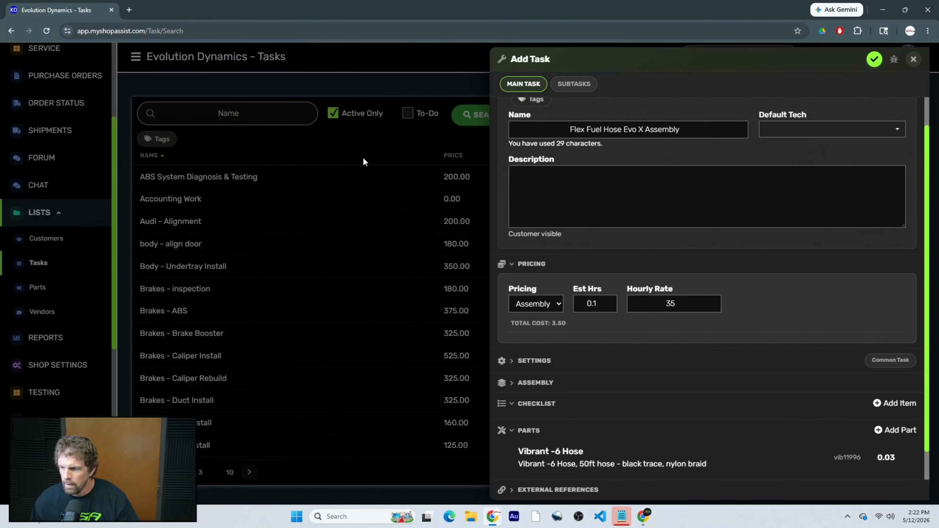
- Add the Vibrant -6AN Fuel Quick Disconnect part to the task with a quantity of 2
scroll(695, 420, down, 1)
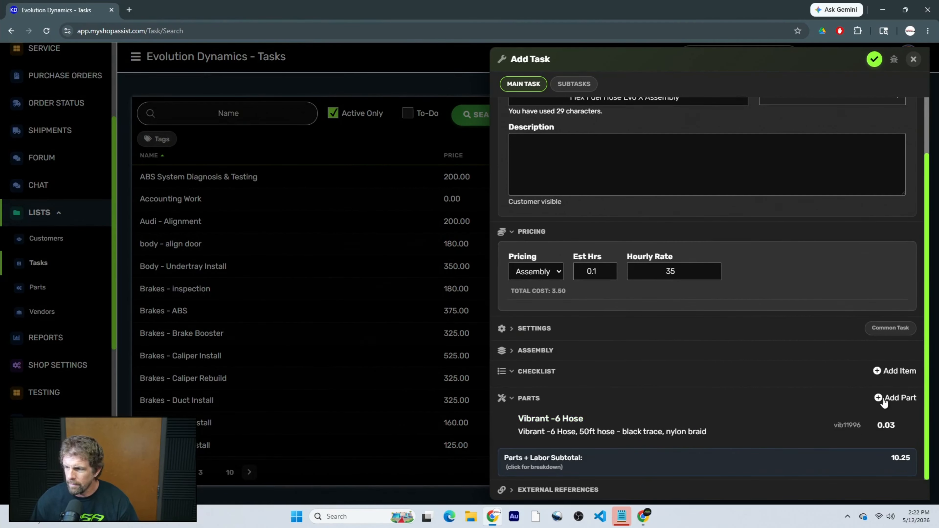
click(890, 397)
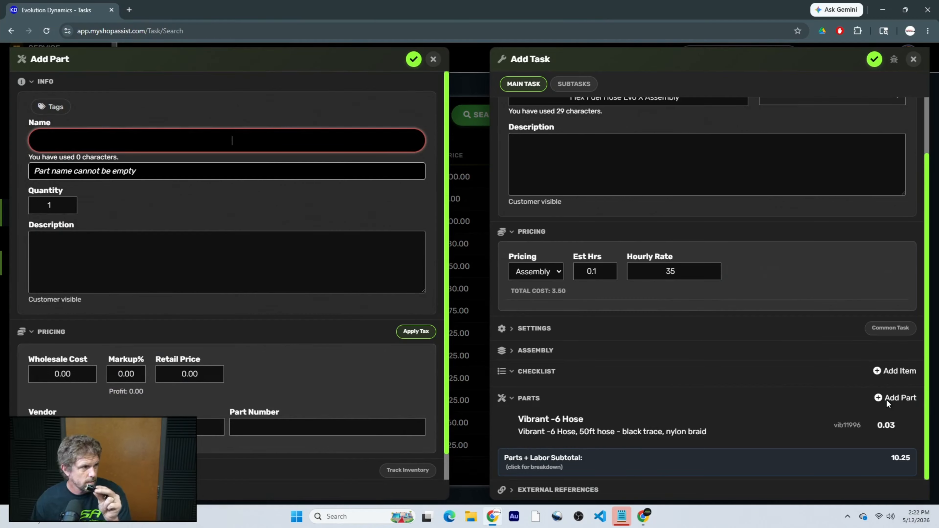
text(vibrant)
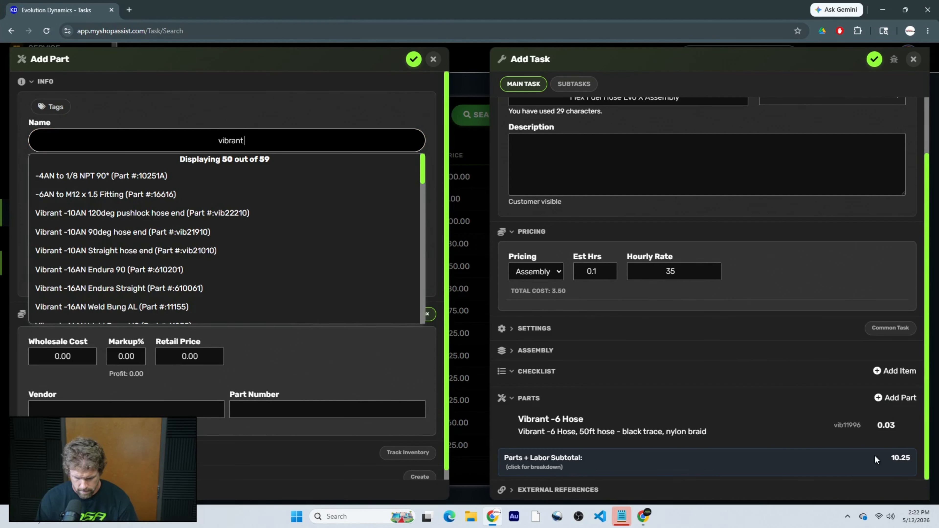
text( -6)
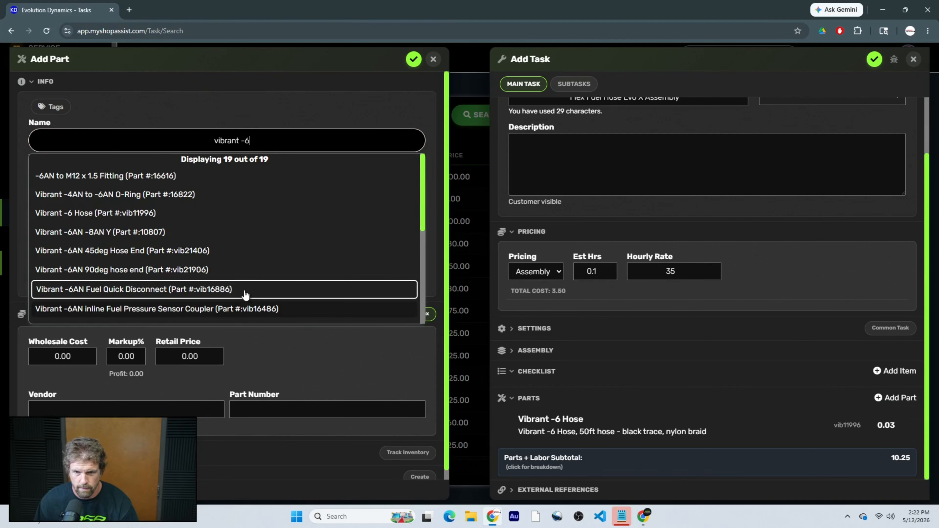
click(245, 295)
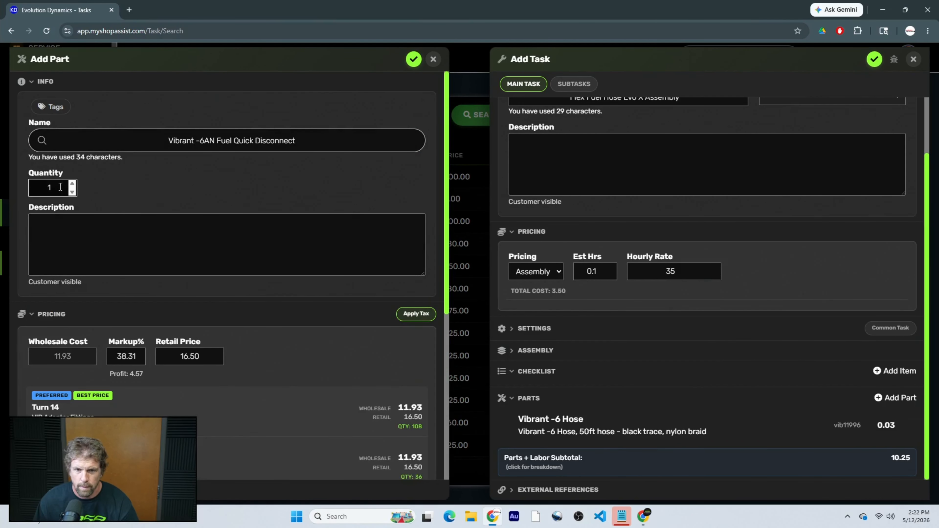
text(2)
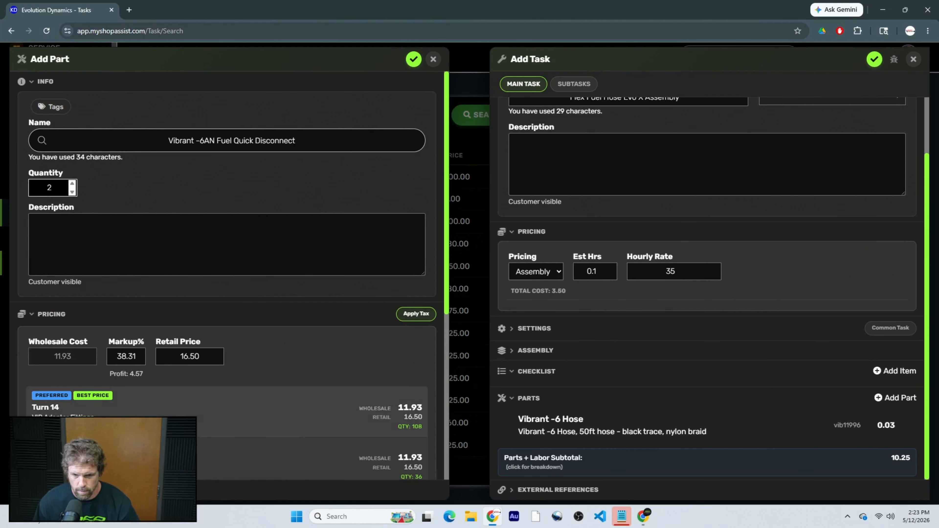
scroll(206, 440, down, 1)
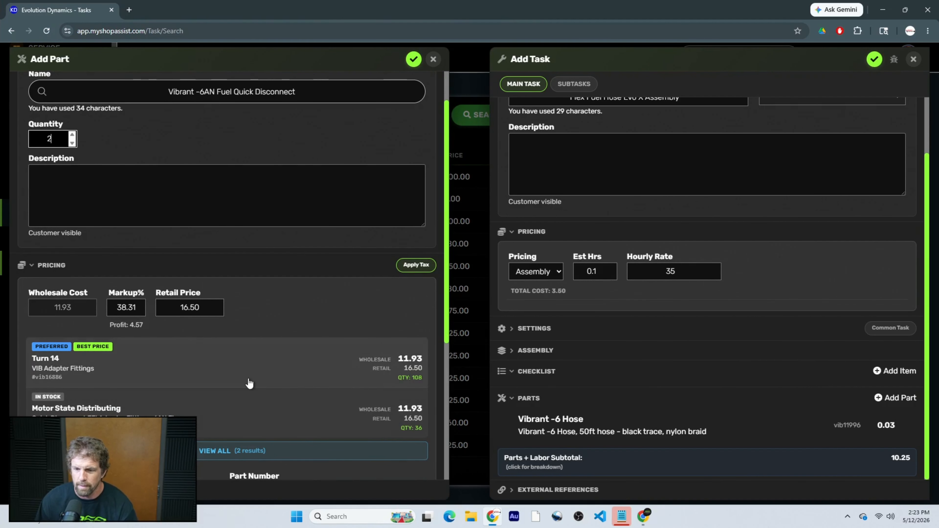
scroll(252, 325, up, 1)
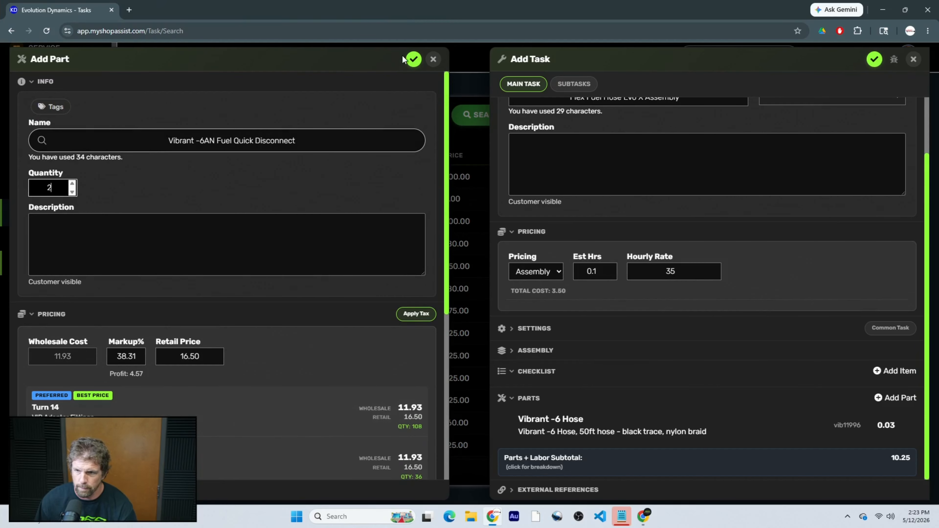
click(413, 60)
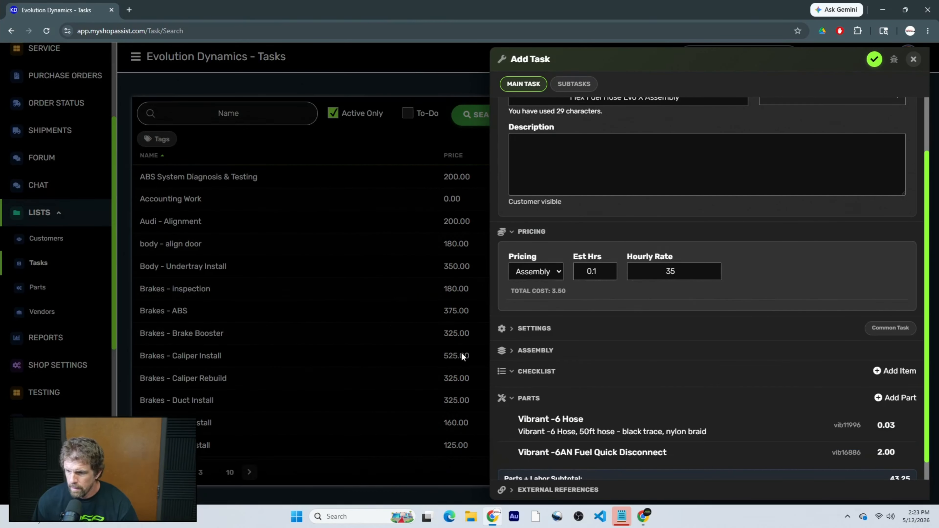
- Add one Vibrant -6AN 90deg hose end (part vib21906) to the task's parts
click(894, 398)
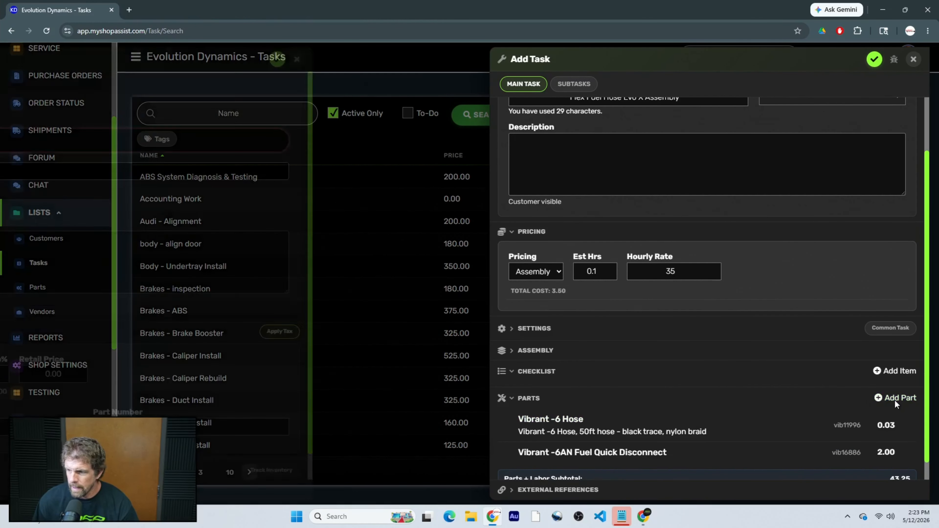
text(vibrant)
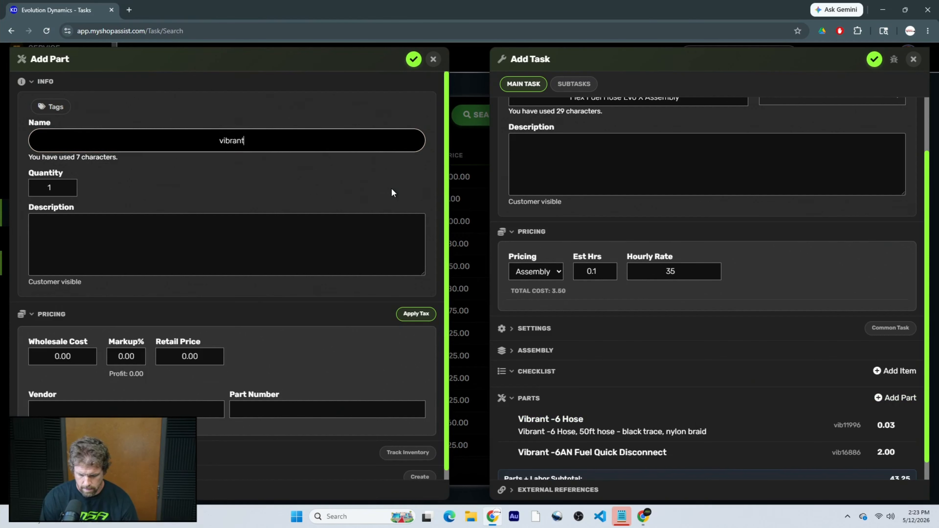
text( -6)
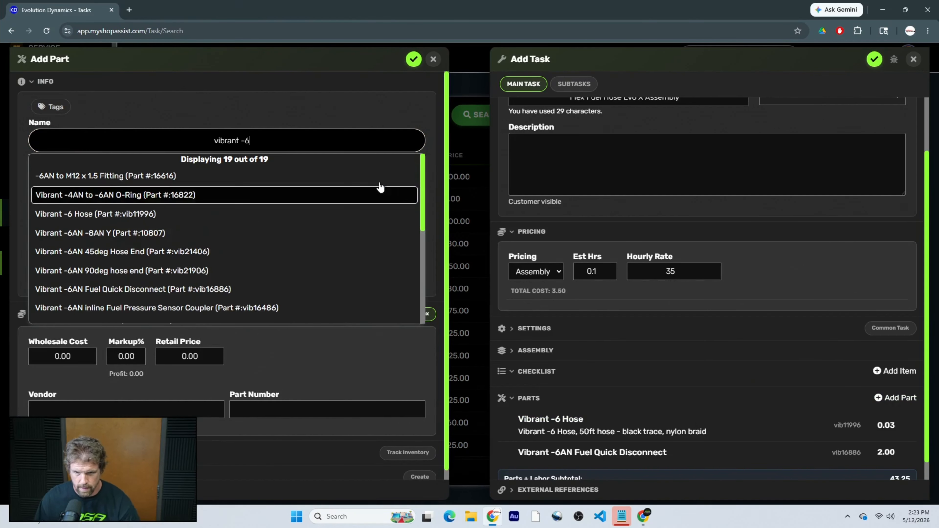
click(185, 272)
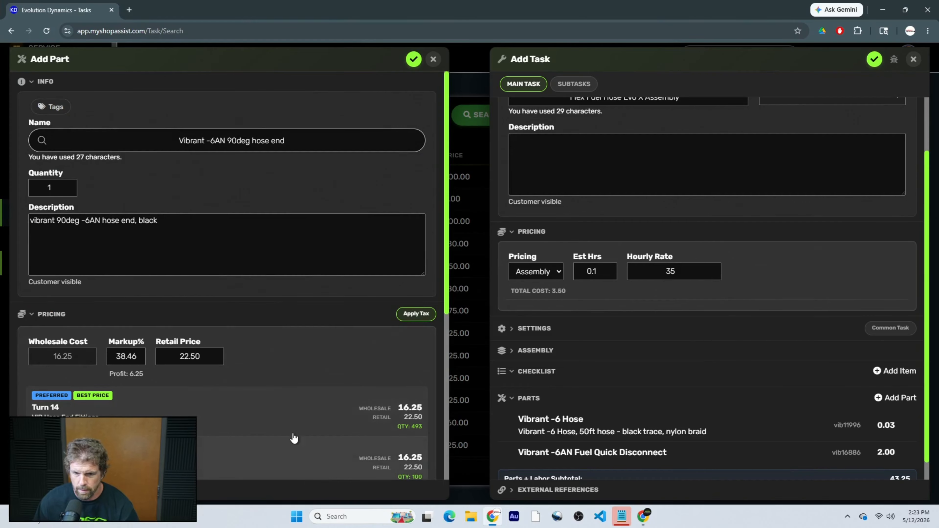
click(413, 59)
- Add one Vibrant -6AN Straight Hose End (part vib21006) to the task's parts
click(892, 399)
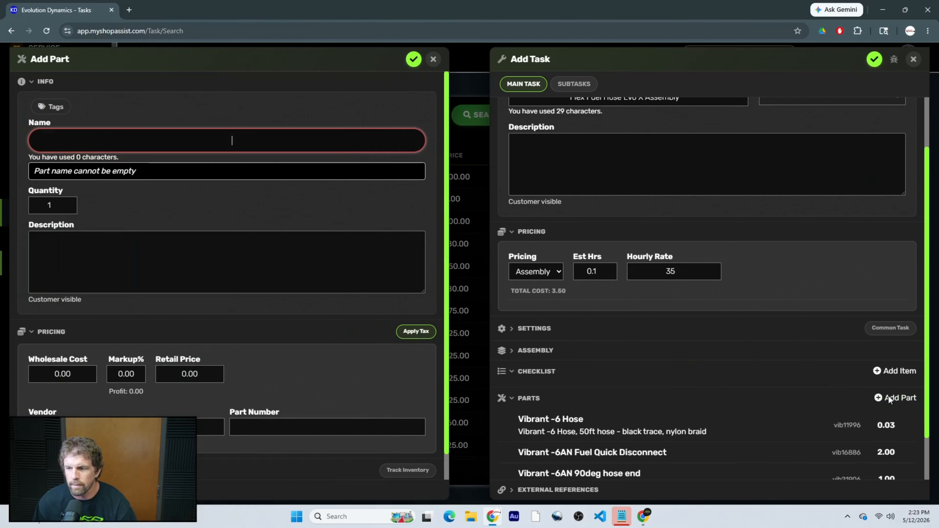
text(vibrant -6)
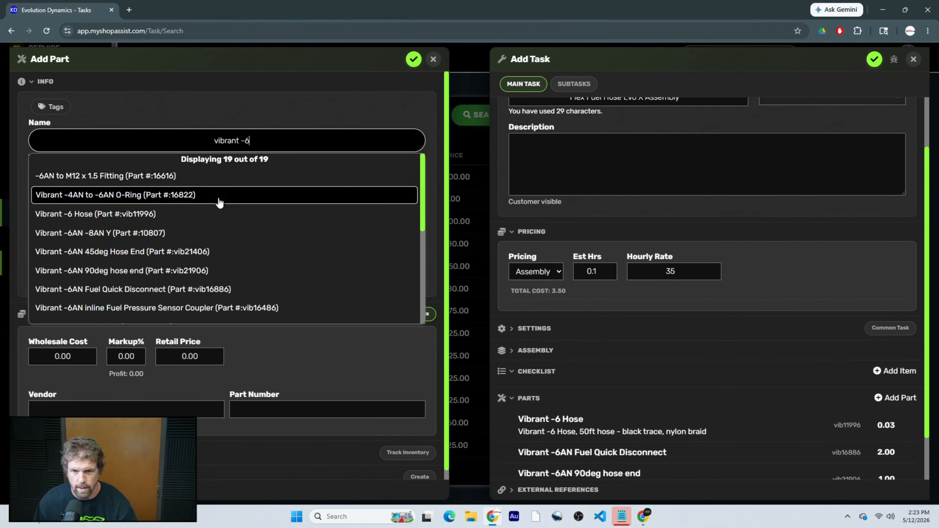
scroll(221, 230, down, 3)
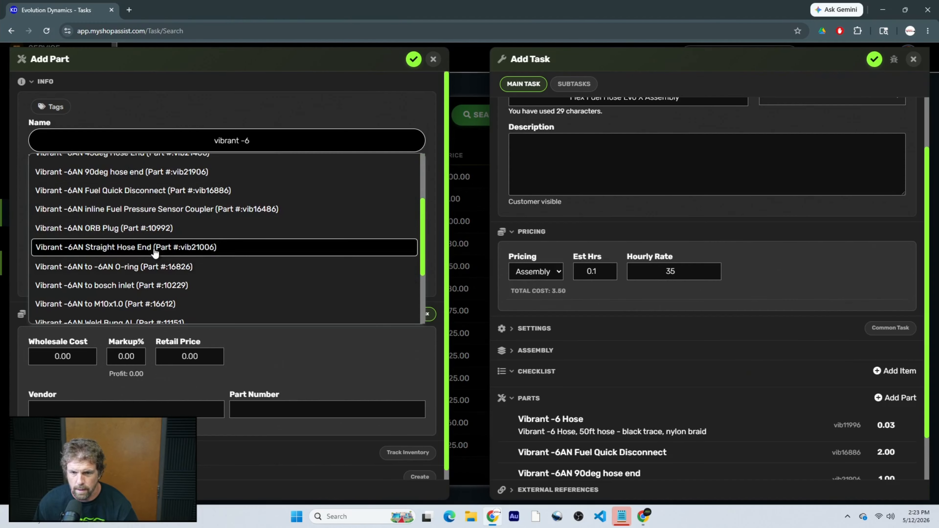
click(172, 247)
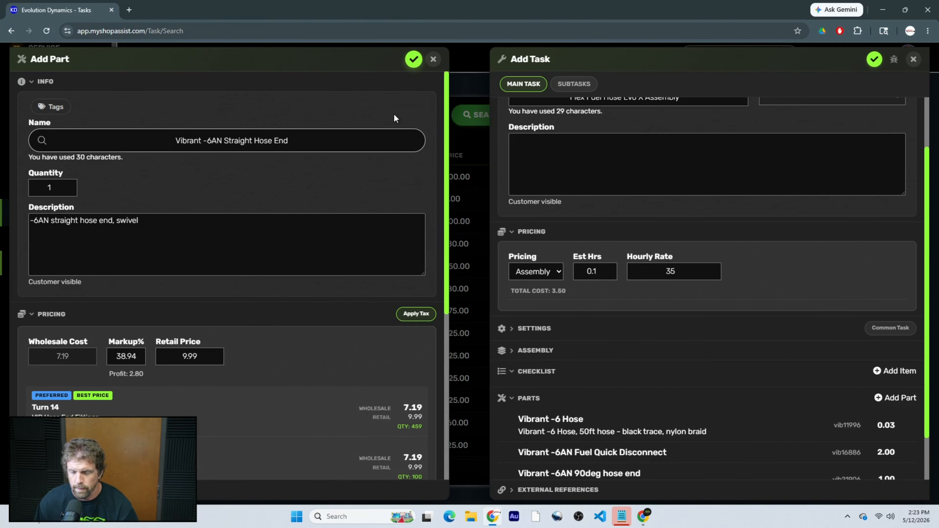
scroll(373, 218, down, 7)
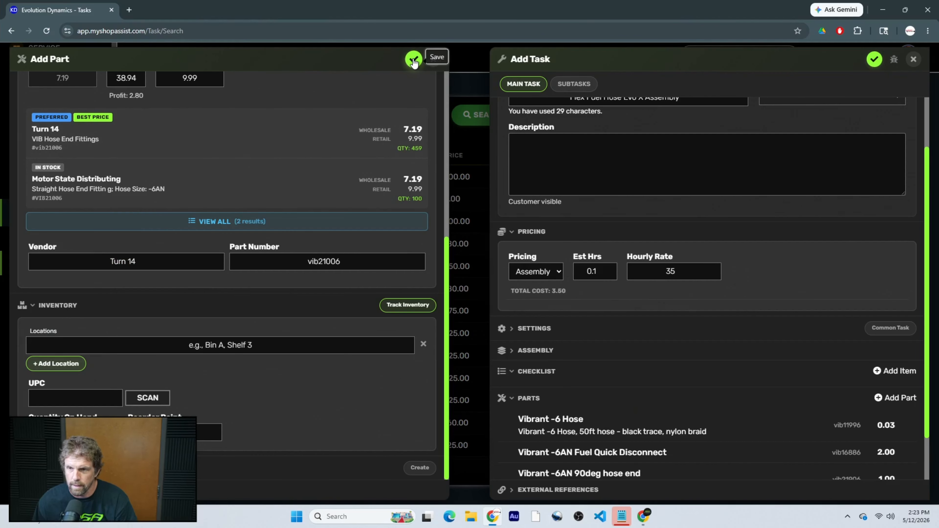
click(421, 56)
- Assign Evodynamics Evo X Flex fuel Hose Only as the task's assembled part and save the task
scroll(624, 356, down, 2)
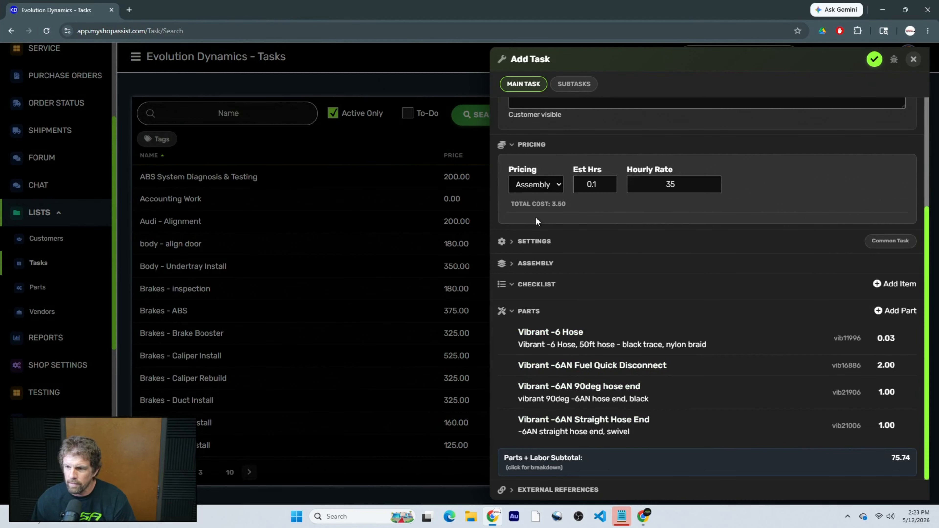
scroll(671, 262, up, 3)
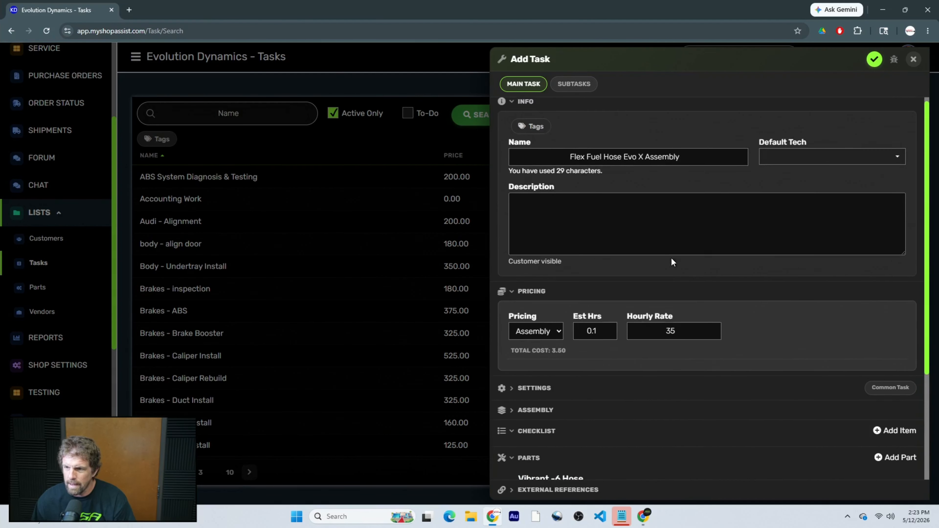
scroll(523, 357, down, 1)
click(512, 363)
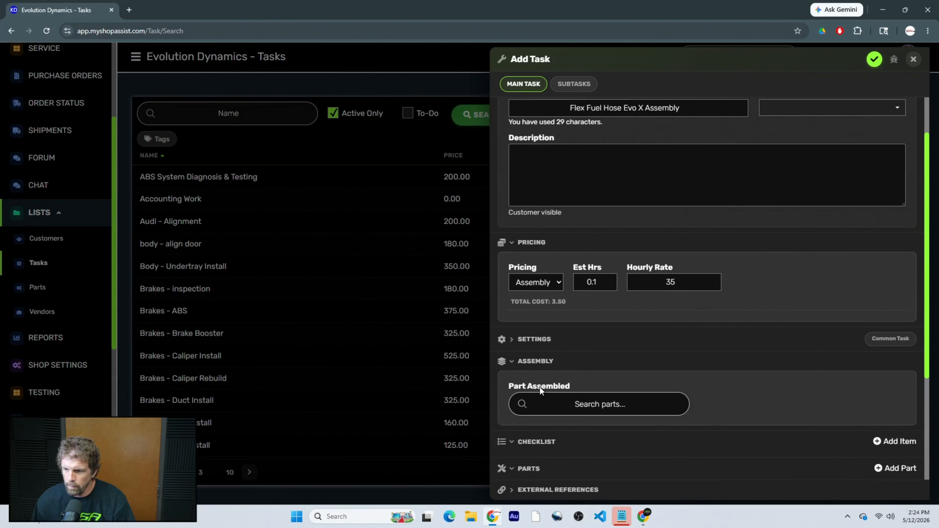
click(600, 404)
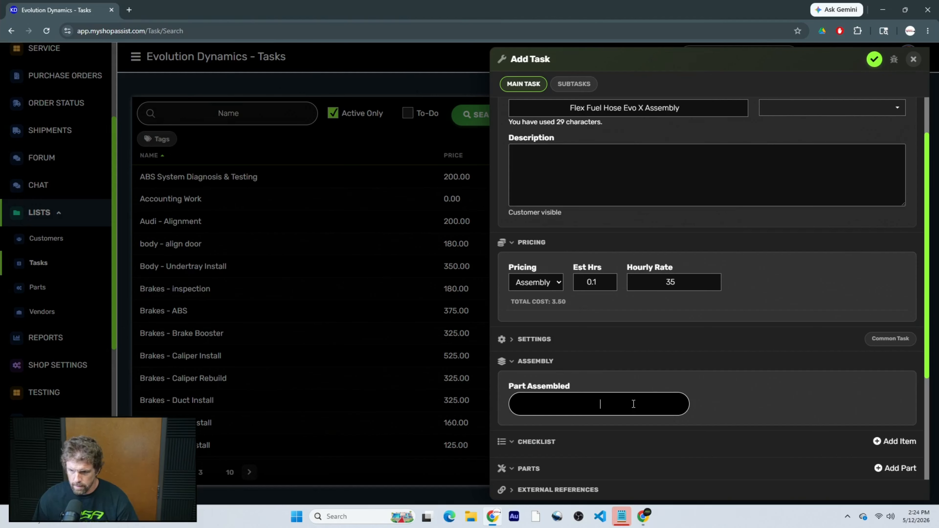
text(flex fdue)
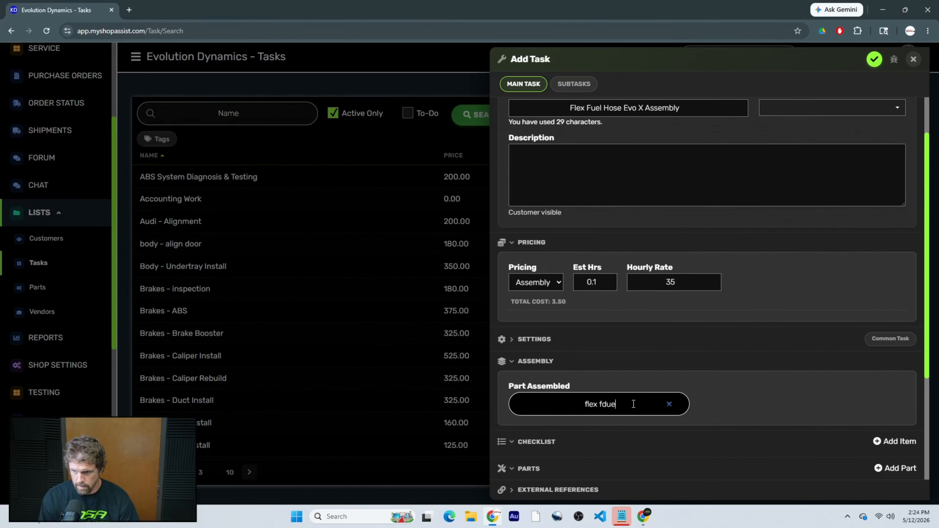
key(BackSpace)
key(BackSpace)
key(BackSpace)
text(uel hose)
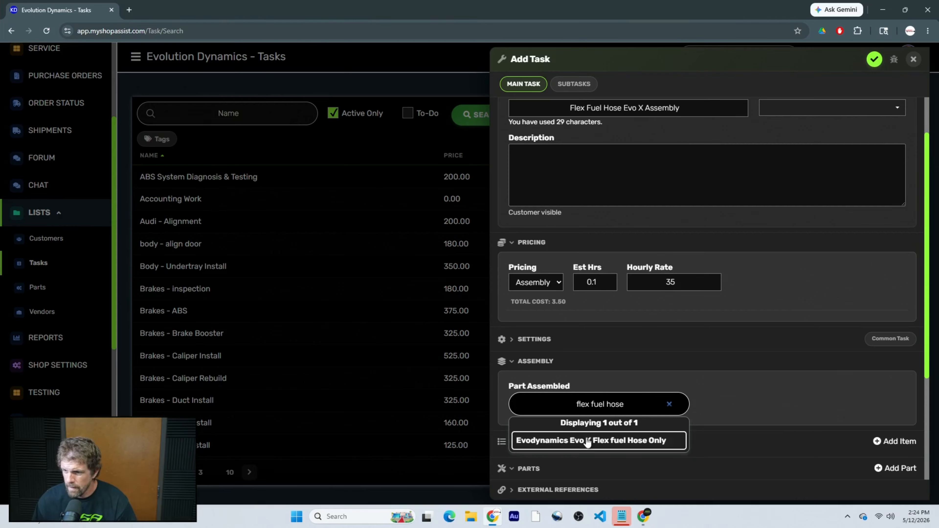
click(597, 440)
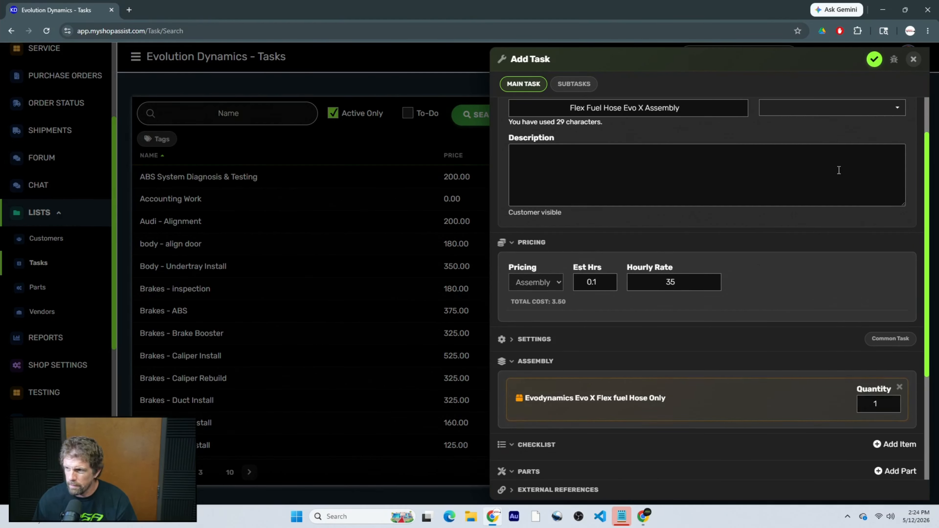
click(874, 59)
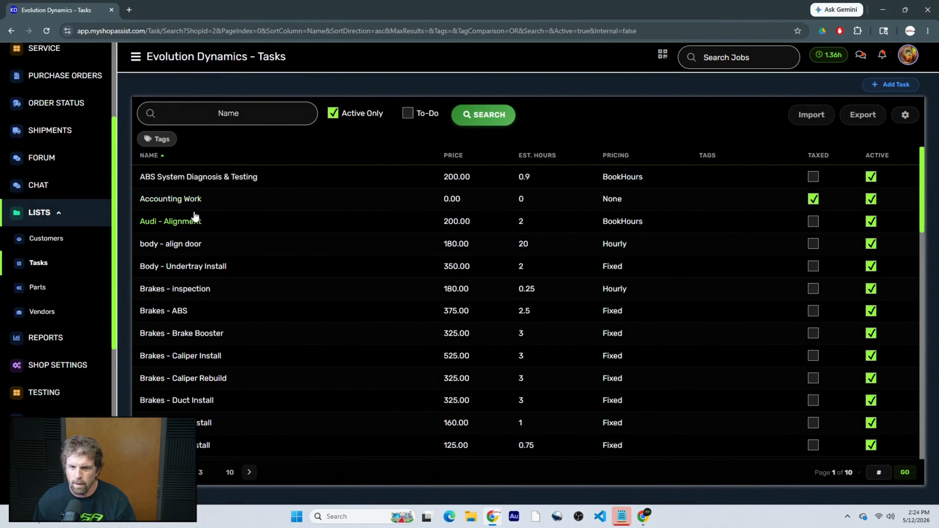
- Search the shop's task list for flex fuel
click(38, 265)
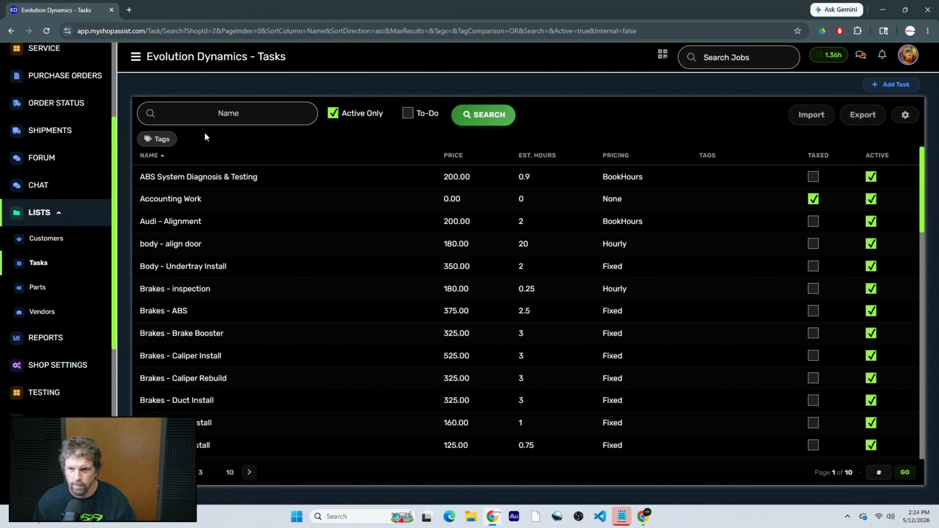
click(247, 114)
text(flex f)
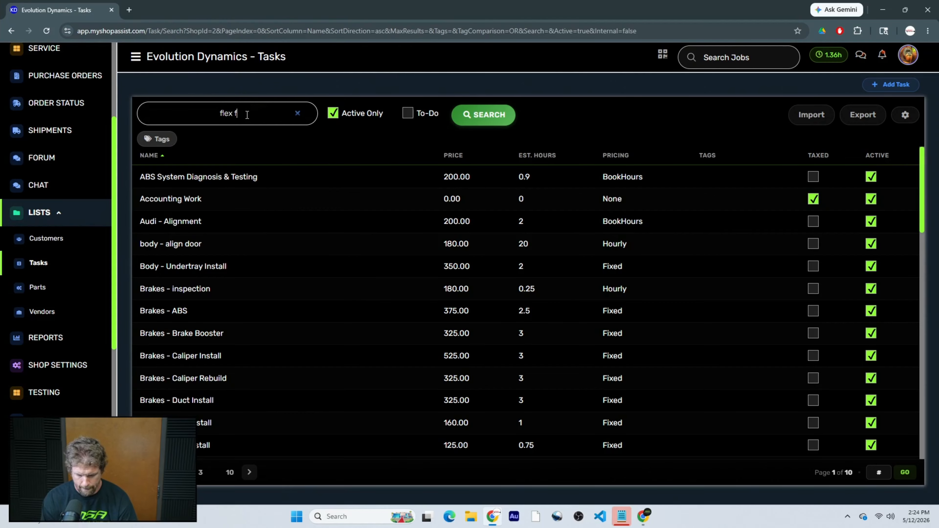
text(uel)
key(Return)
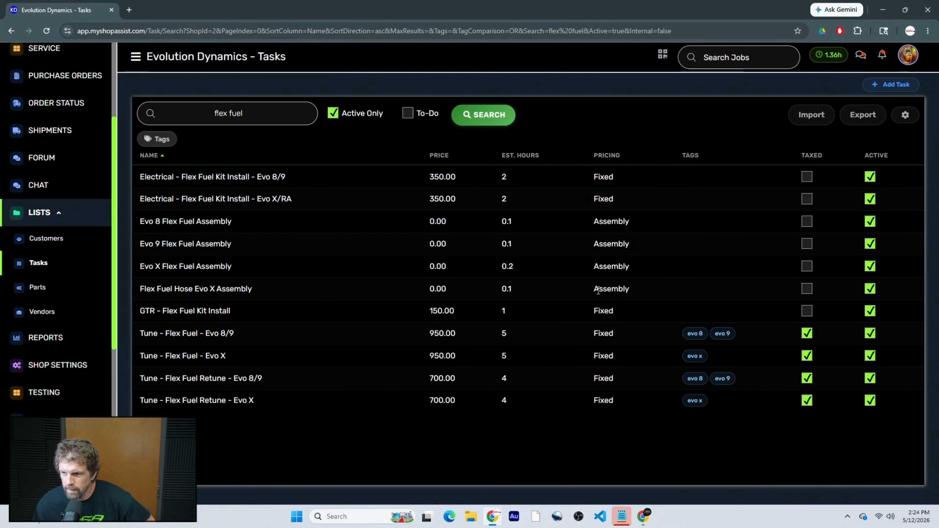
- Go to the shop's parts list and search it for flex fuel
click(43, 286)
click(241, 115)
text(fle)
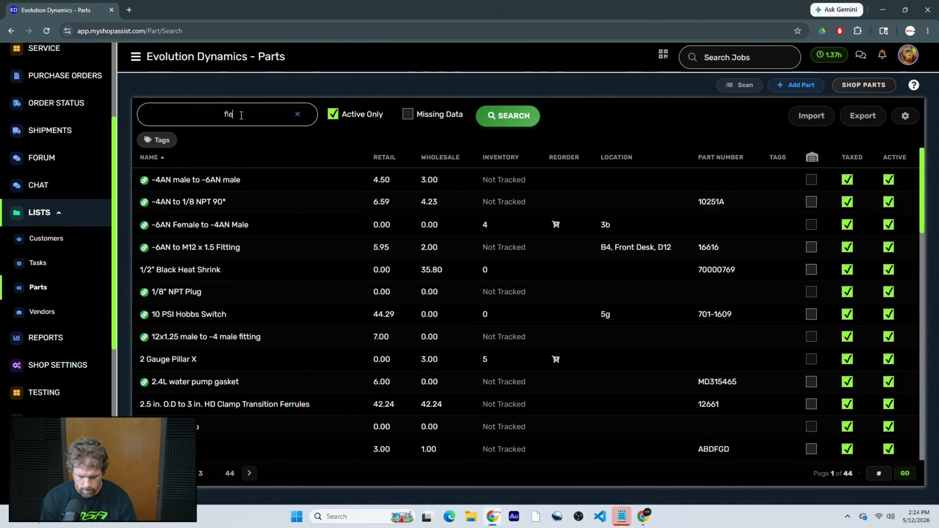
text(x fuel)
key(Return)
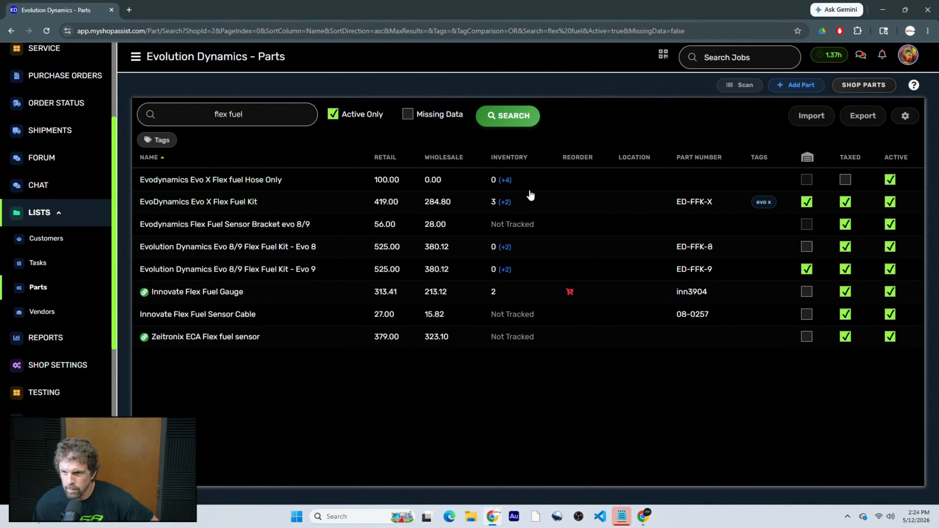
- Open the Evodynamics Evo X Flex fuel Hose Only part for editing and examine its assembly build cost and parts breakdown
right_click(245, 180)
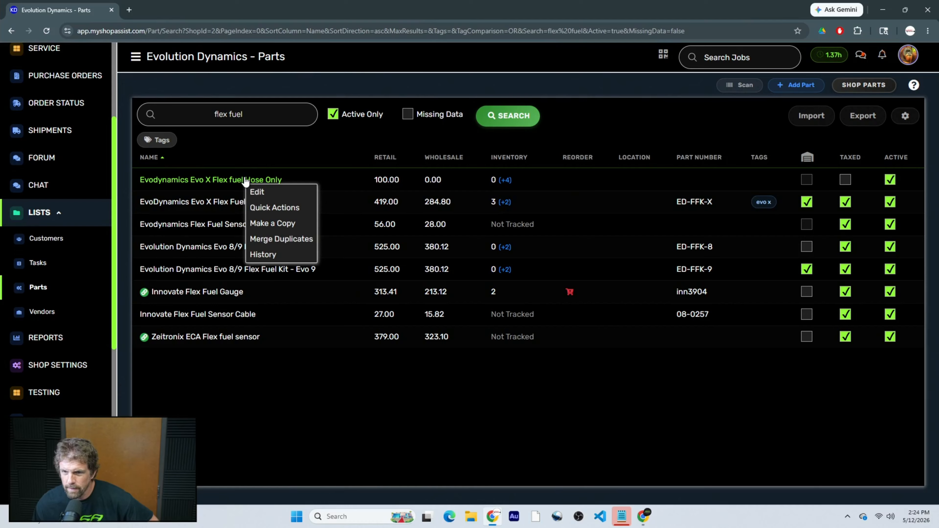
click(271, 190)
scroll(336, 307, down, 3)
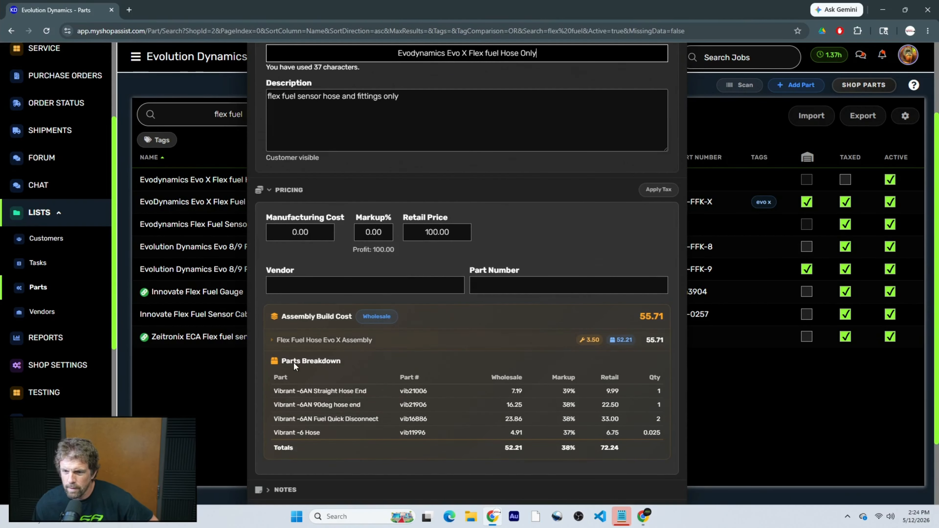
scroll(399, 286, up, 3)
scroll(320, 343, down, 3)
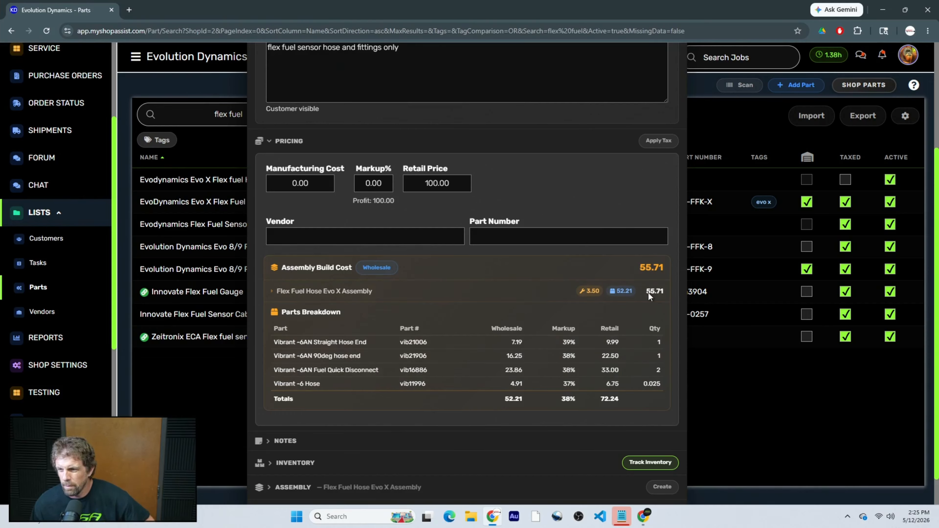
- Set the hose part's manufacturing cost to 55.71 and save the part
drag(321, 184, 258, 177)
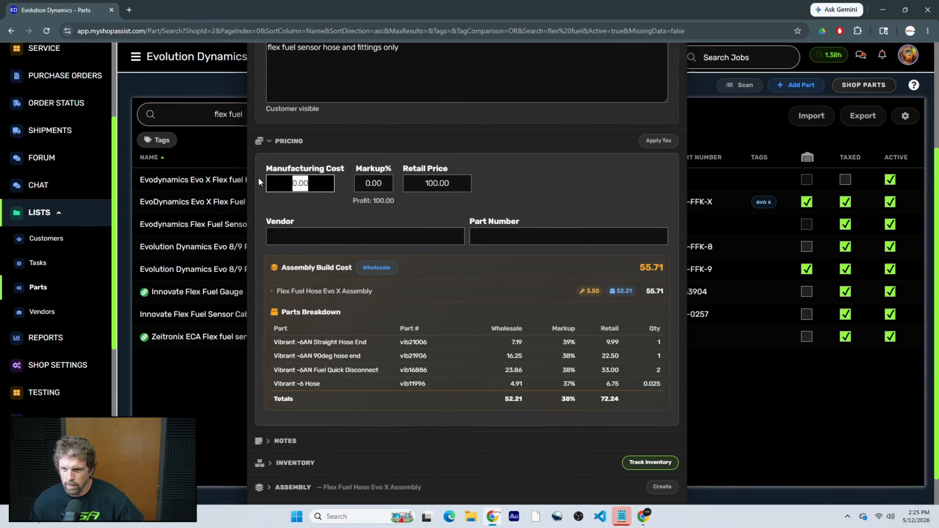
text(55.71)
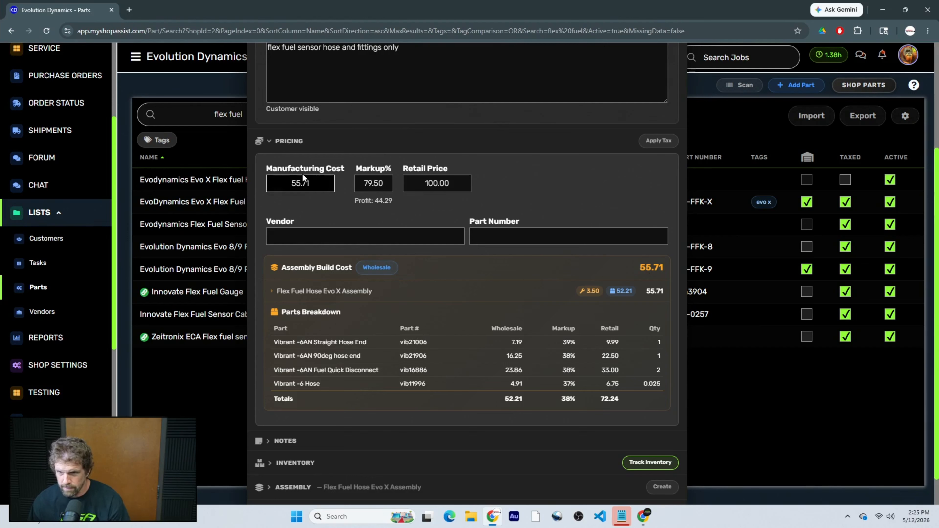
drag(421, 191, 445, 184)
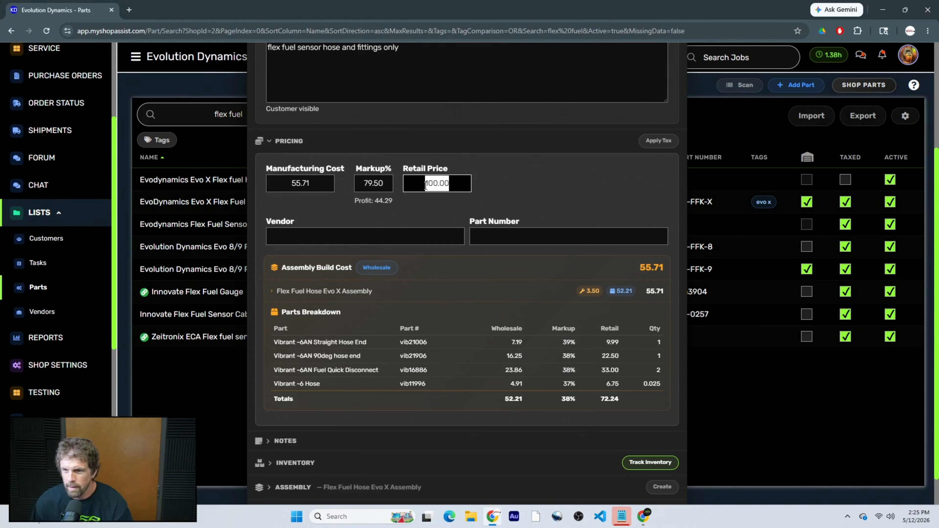
click(484, 182)
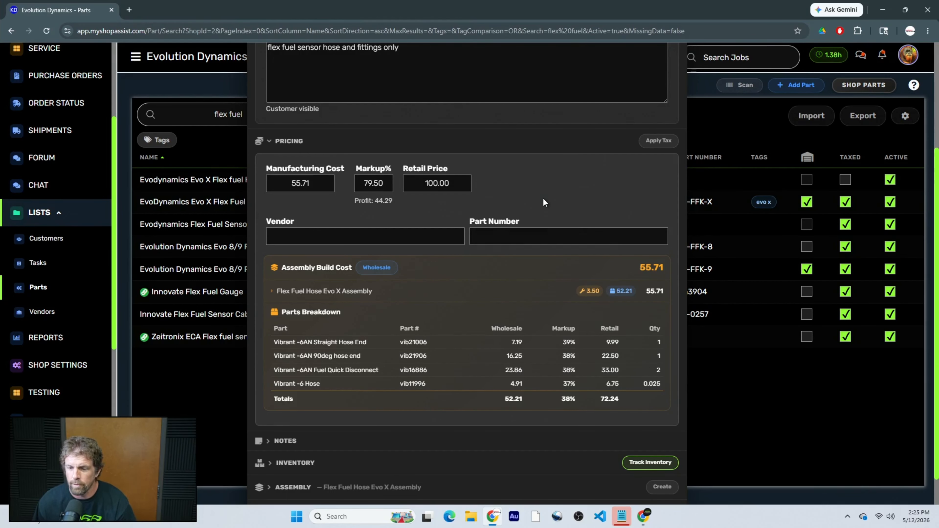
scroll(536, 196, up, 4)
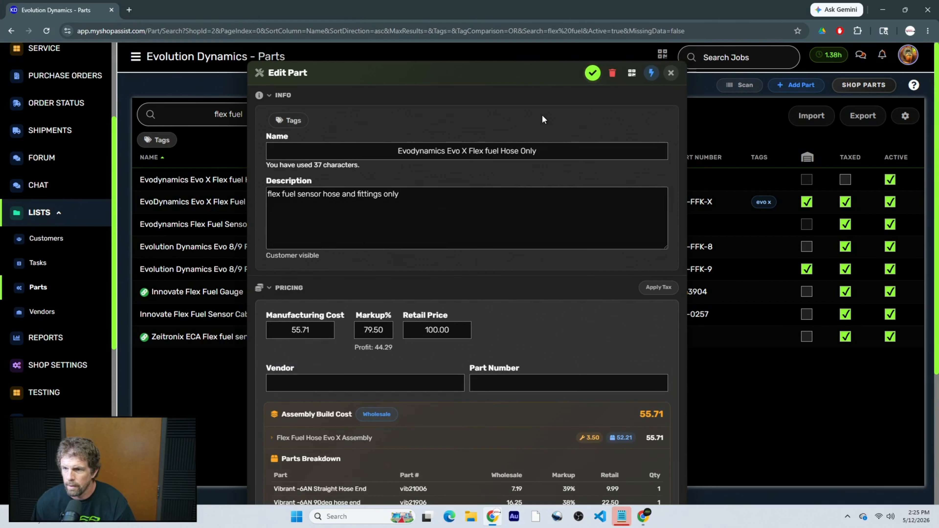
click(593, 74)
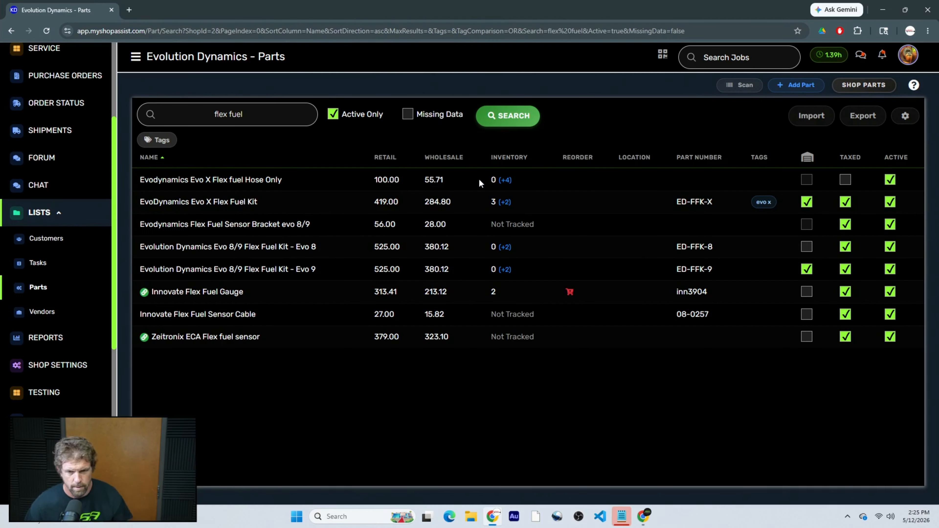
- Open the 1750 Horse Carriage job in testing zone 1 and add one Evodynamics Evo X Flex fuel Hose Only part to it
click(44, 392)
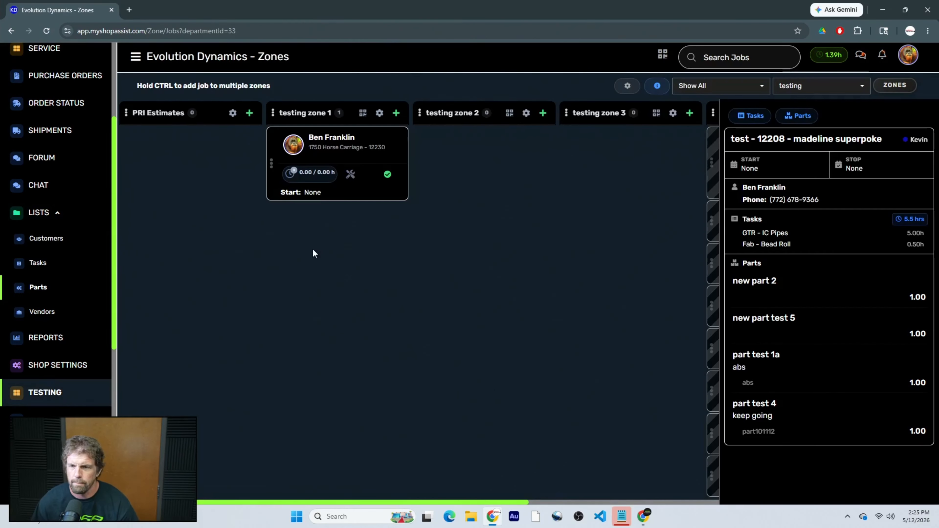
double_click(321, 150)
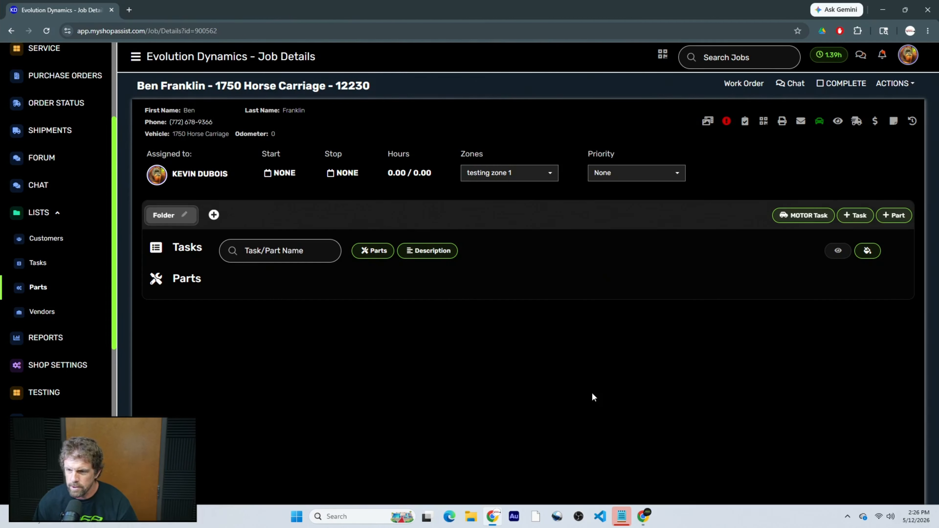
click(894, 215)
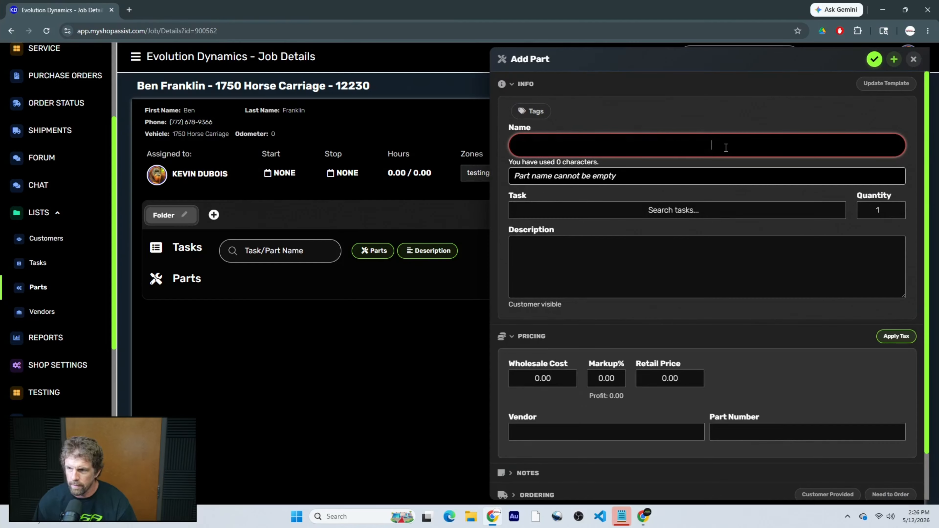
text(flex fuel)
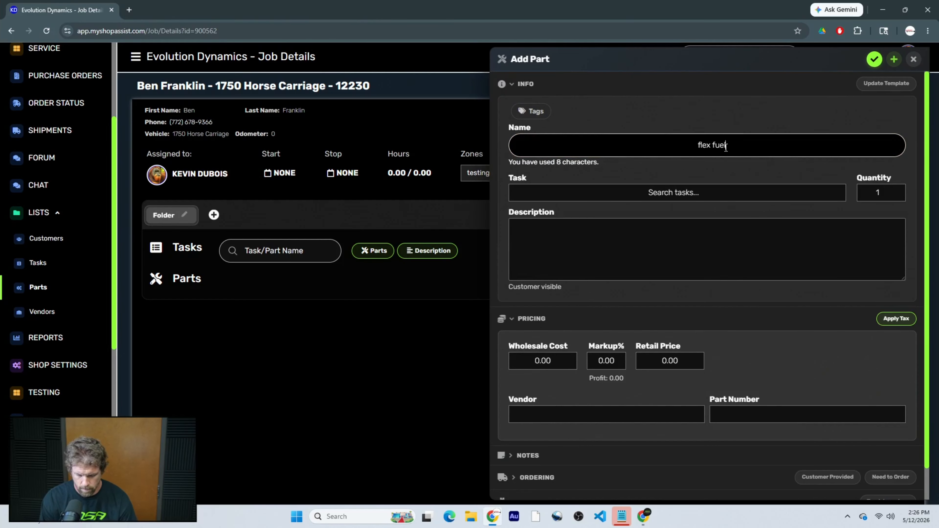
text( hpse)
click(640, 179)
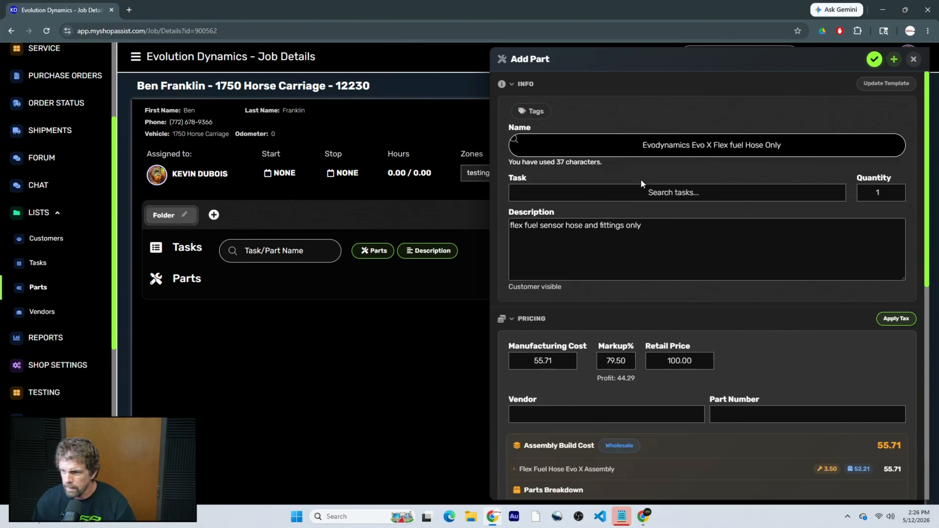
scroll(628, 296, down, 4)
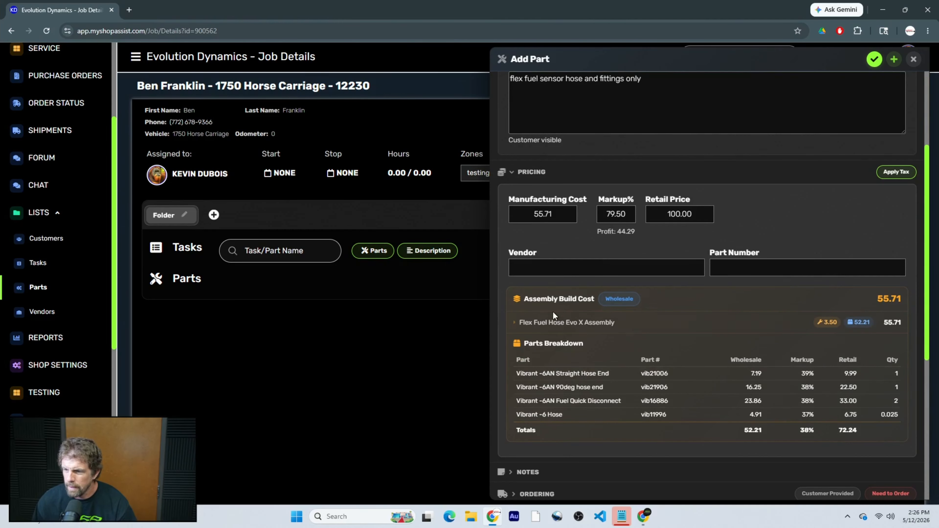
scroll(605, 419, down, 4)
scroll(638, 397, down, 2)
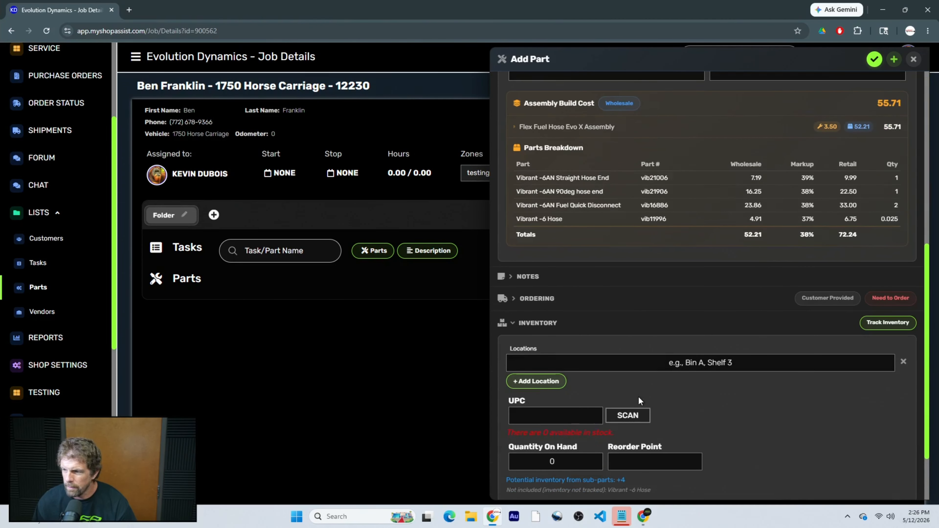
scroll(830, 181, up, 10)
click(874, 59)
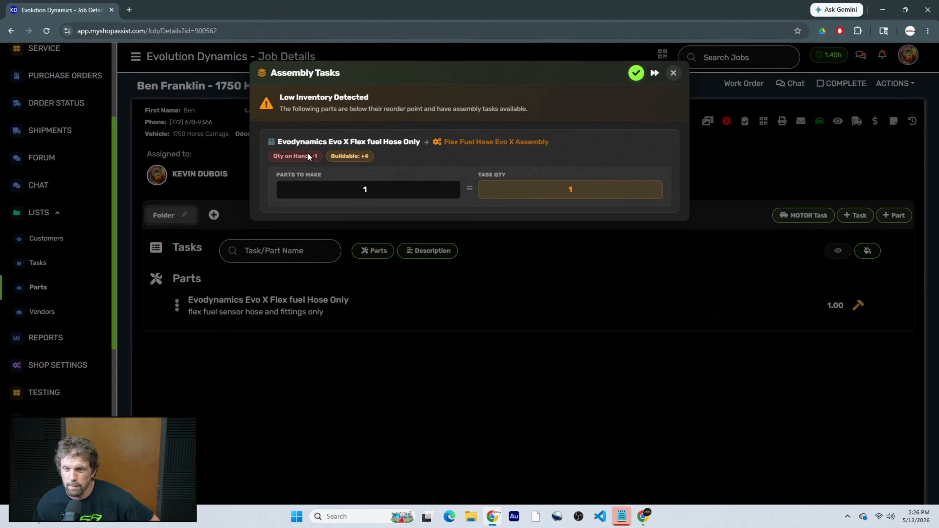
- Set the parts to make to 3 for the low-inventory hose and add its Flex Fuel Hose Evo X Assembly task to the job
click(364, 189)
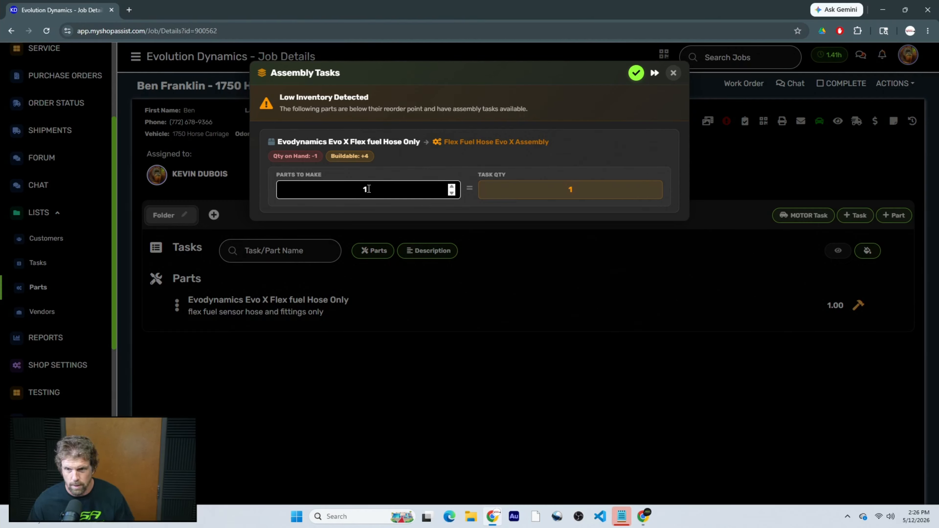
drag(368, 189, 349, 187)
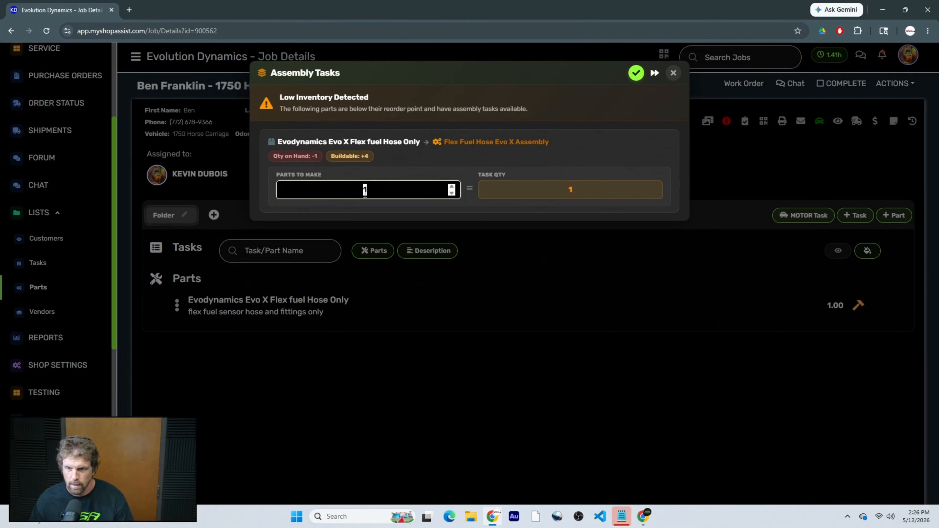
text(3)
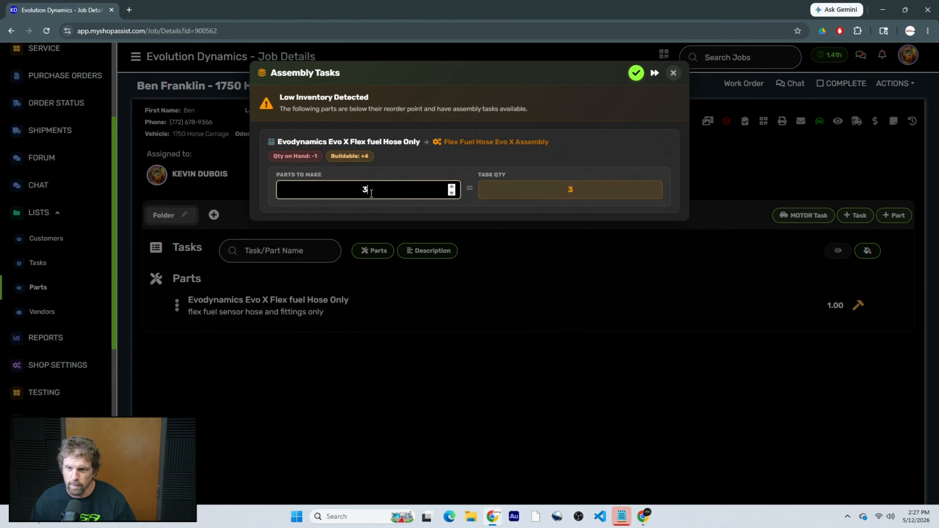
click(636, 78)
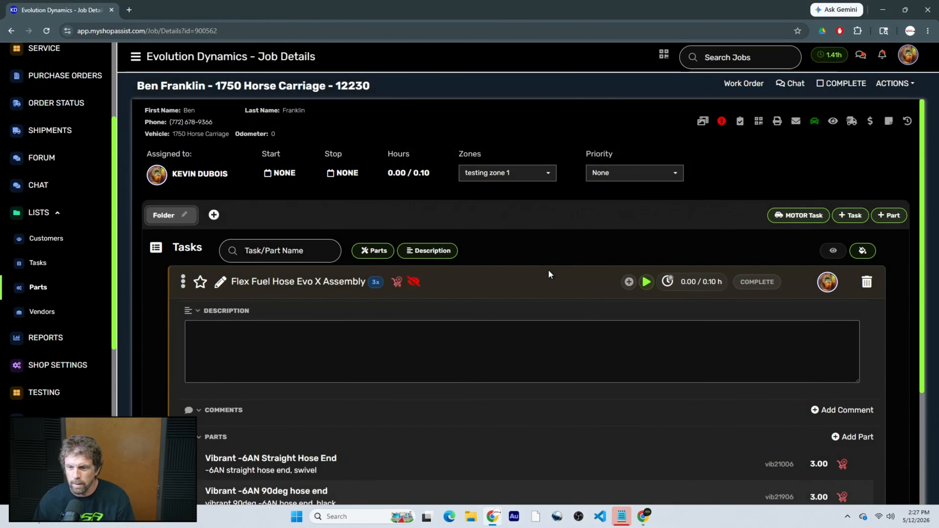
- Examine the assembly task's component parts and the hose part's build status, and check the charges on the job's work order
scroll(540, 299, down, 4)
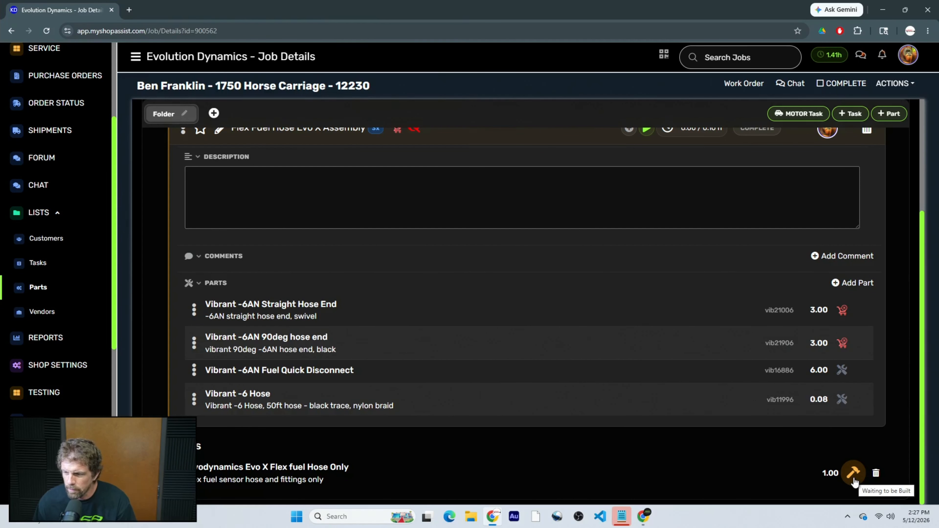
scroll(392, 401, up, 4)
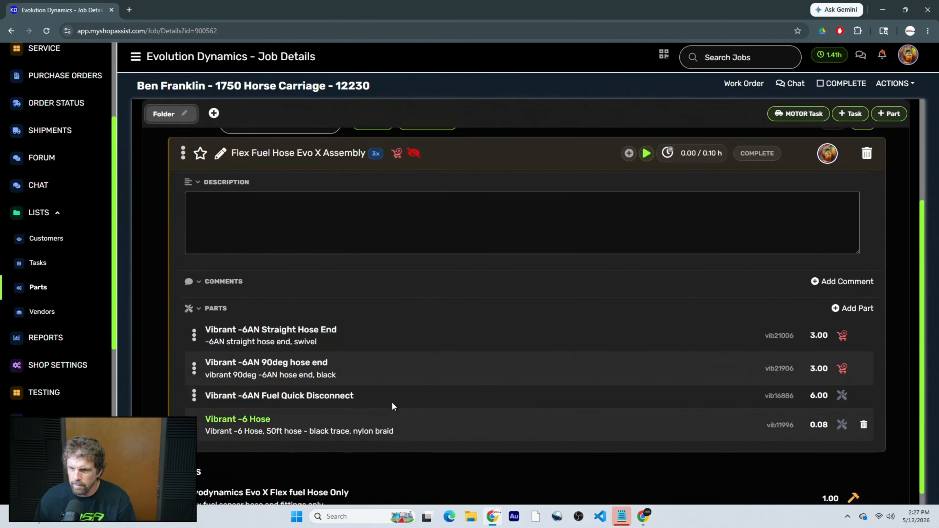
scroll(398, 456, down, 3)
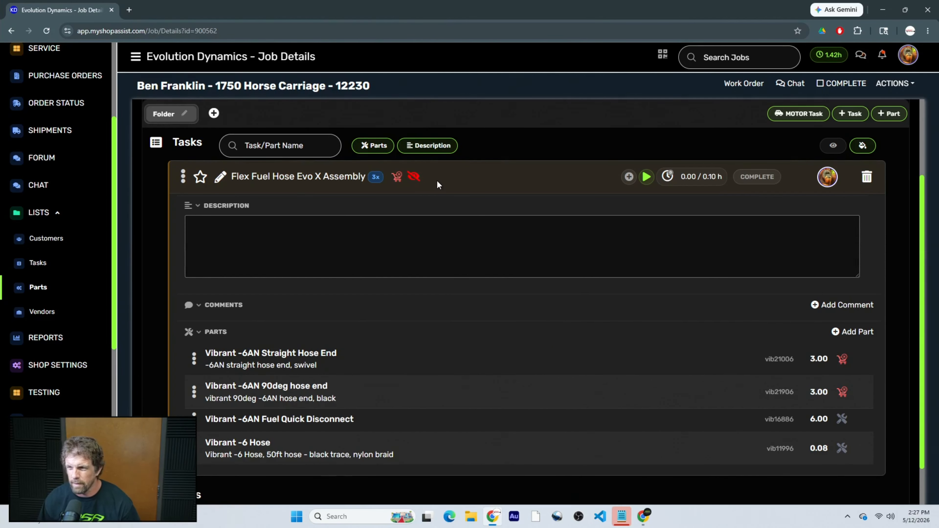
click(744, 84)
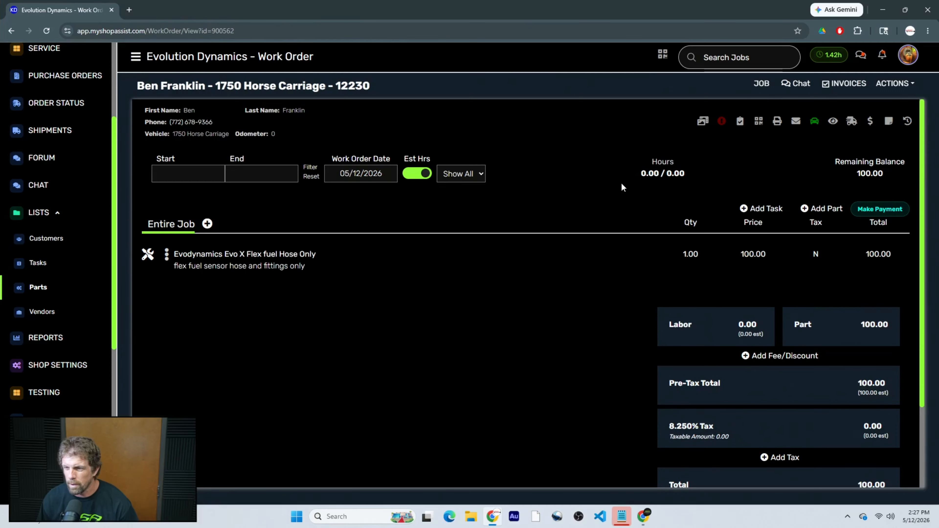
scroll(644, 238, down, 1)
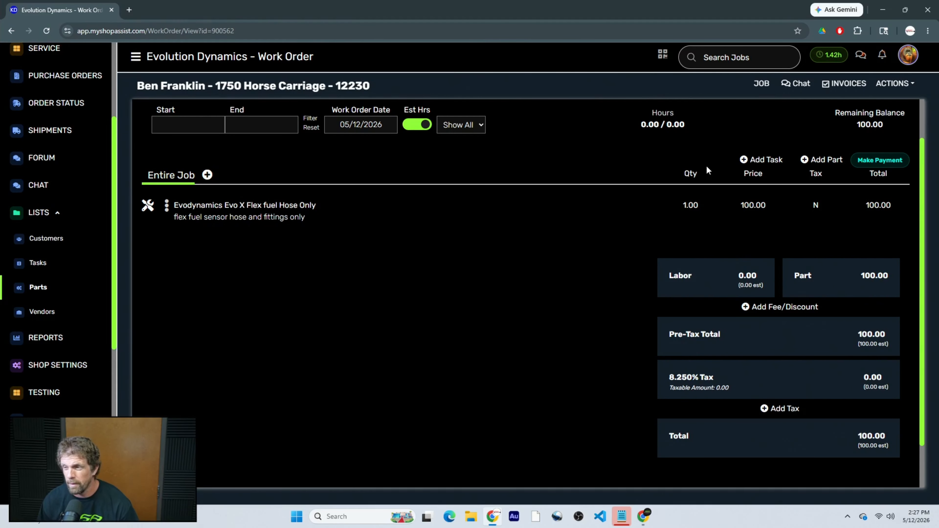
- Return to the job details and start the time clock on the Flex Fuel Hose Evo X Assembly task
click(763, 83)
scroll(471, 315, down, 3)
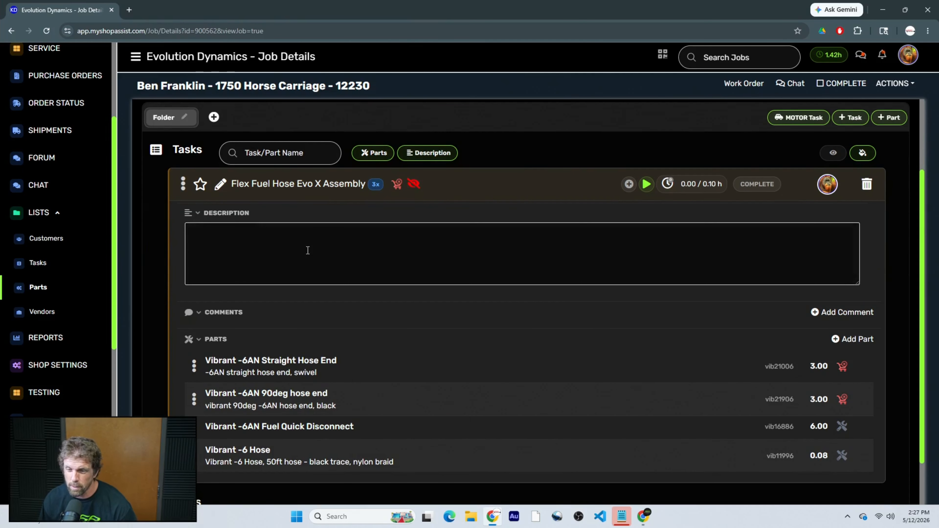
scroll(358, 437, down, 1)
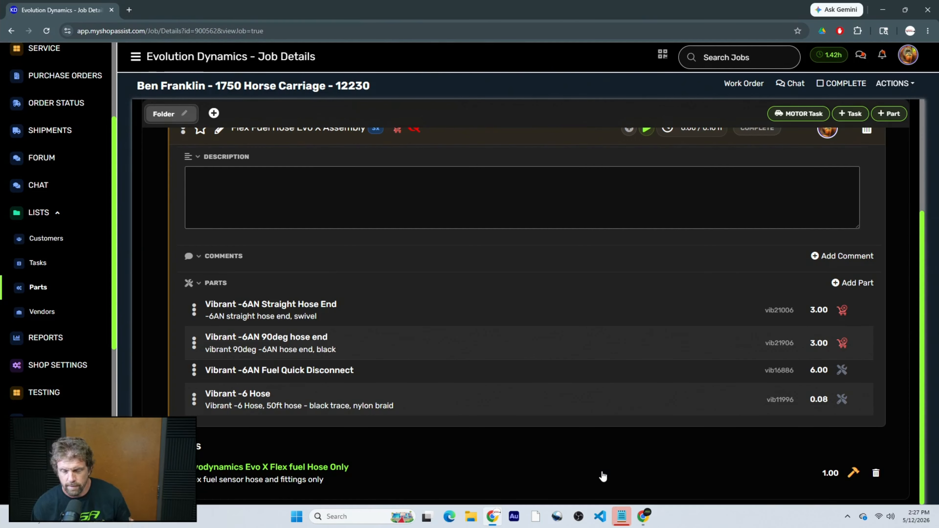
scroll(603, 476, up, 2)
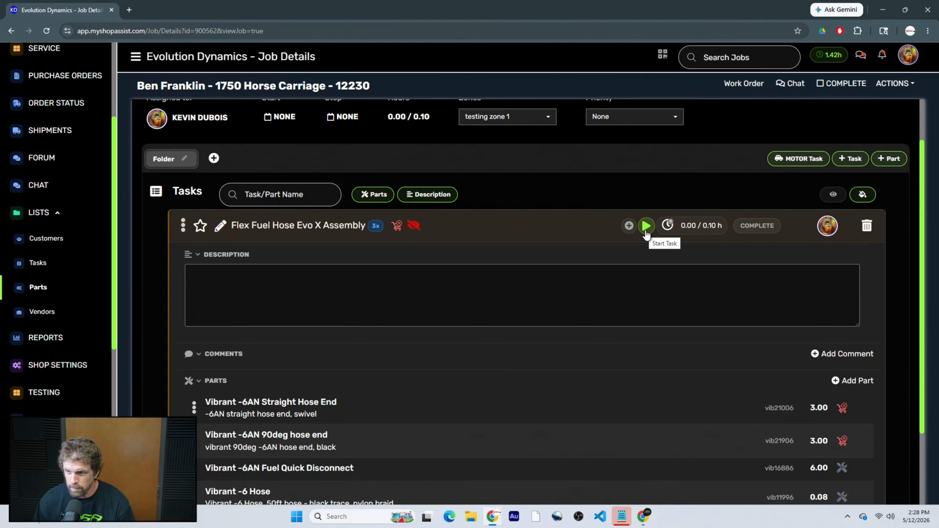
click(646, 227)
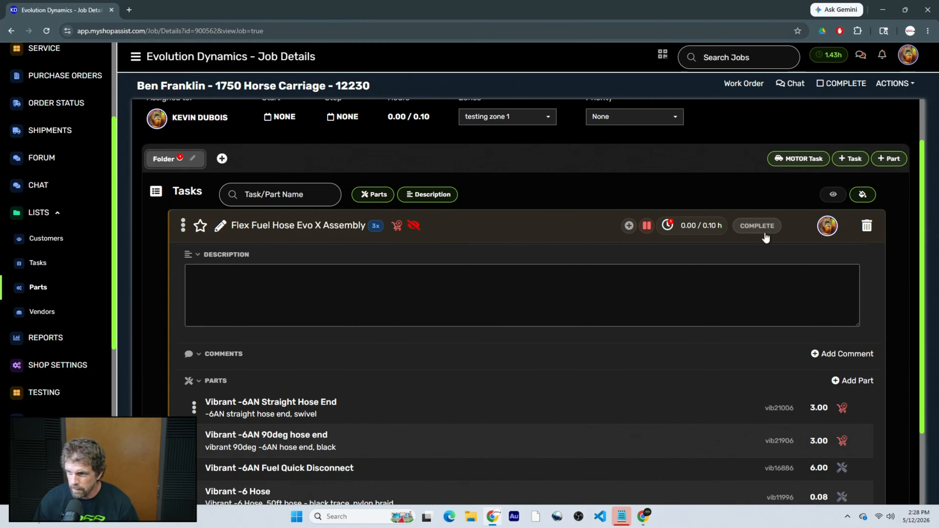
- Mark the Flex Fuel Hose Evo X Assembly task as complete on the job
click(757, 226)
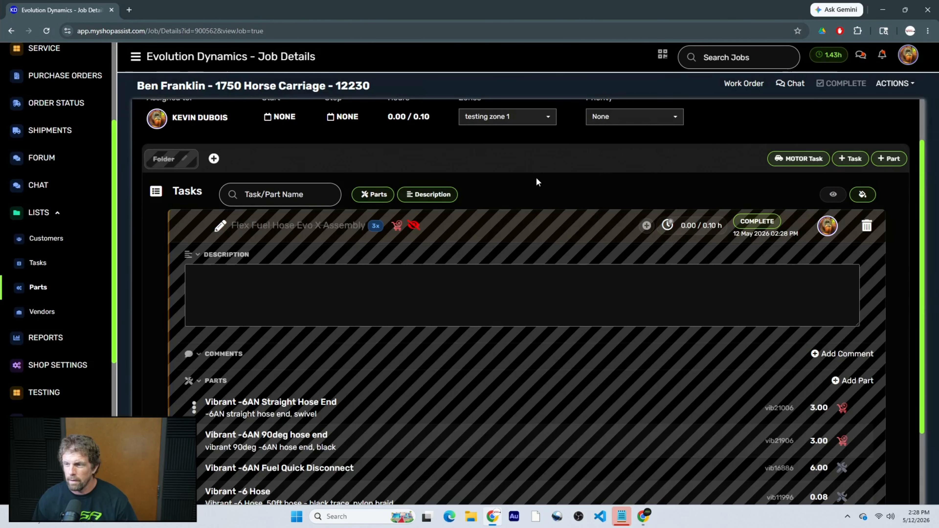
scroll(537, 179, down, 3)
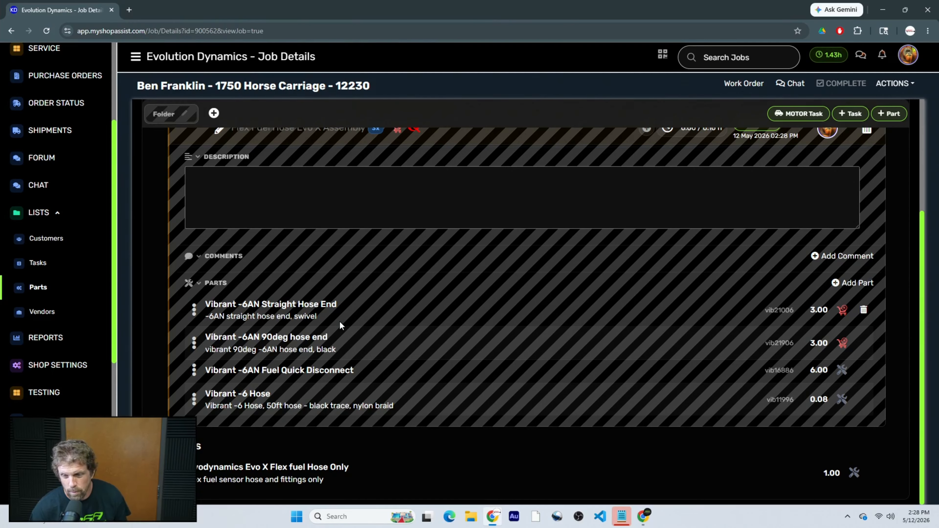
- Search the shop's parts list for vibrant and check the inventory and reorder status of the -6AN hose components
click(36, 289)
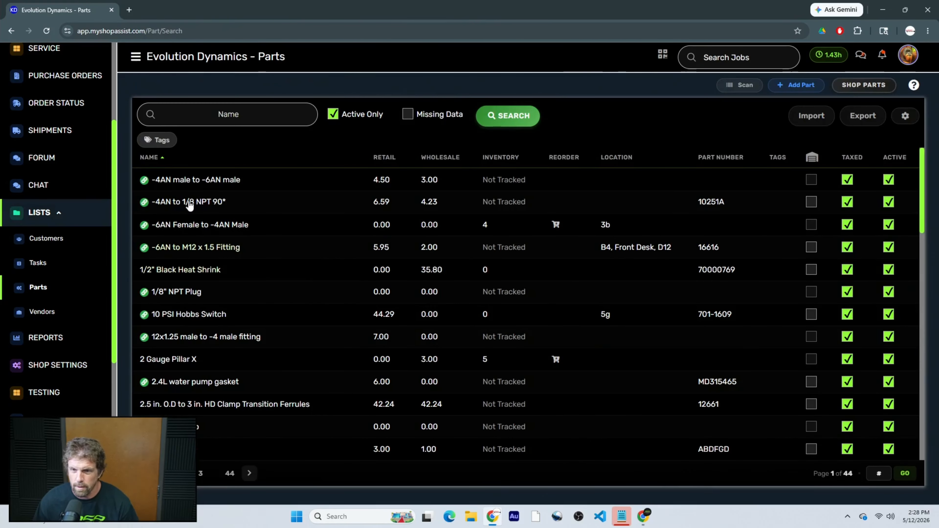
click(218, 117)
text(vibrant)
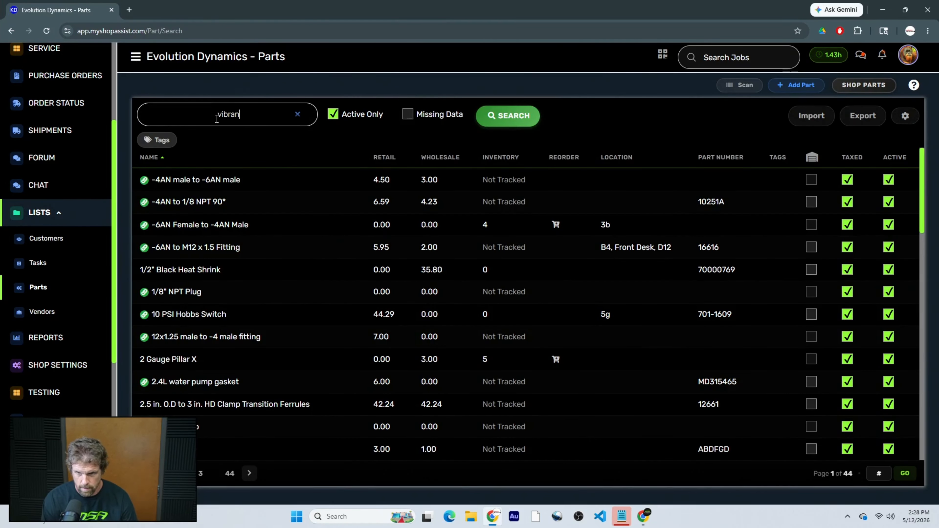
key(Return)
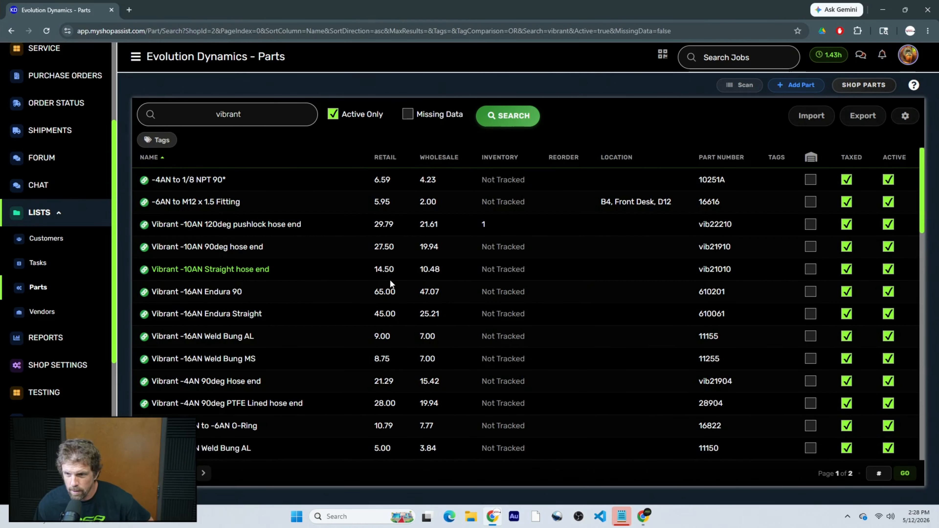
scroll(223, 278, down, 8)
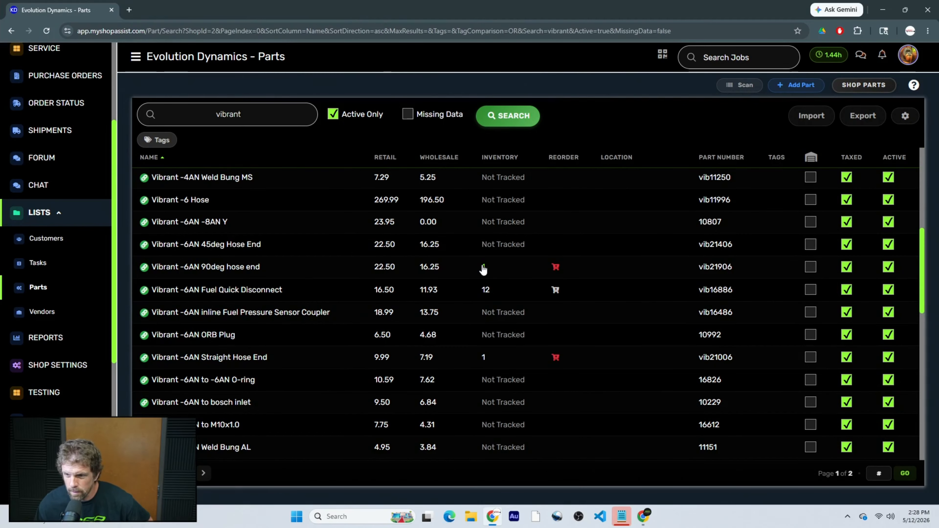
mouse_move(557, 268)
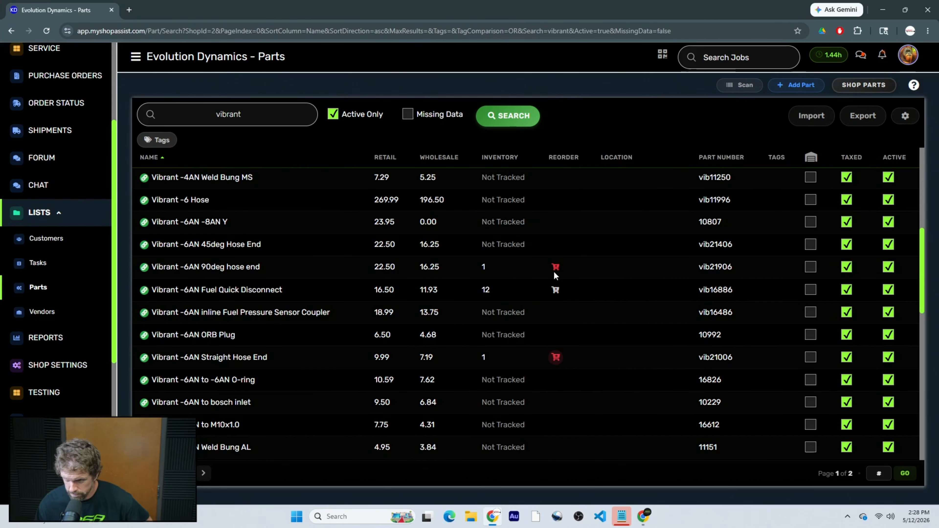
- Reopen the 1750 Horse Carriage job from the testing zones and check the order status of its hose-end parts
click(44, 392)
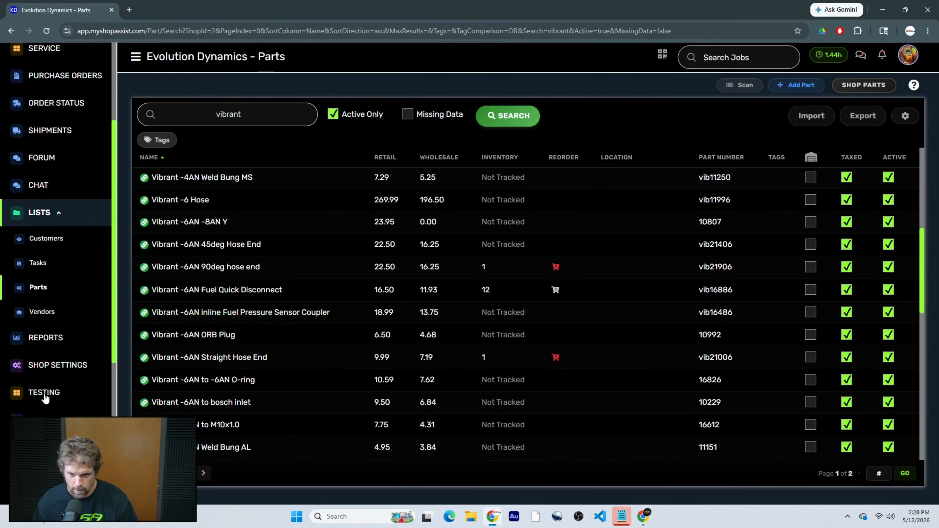
click(313, 131)
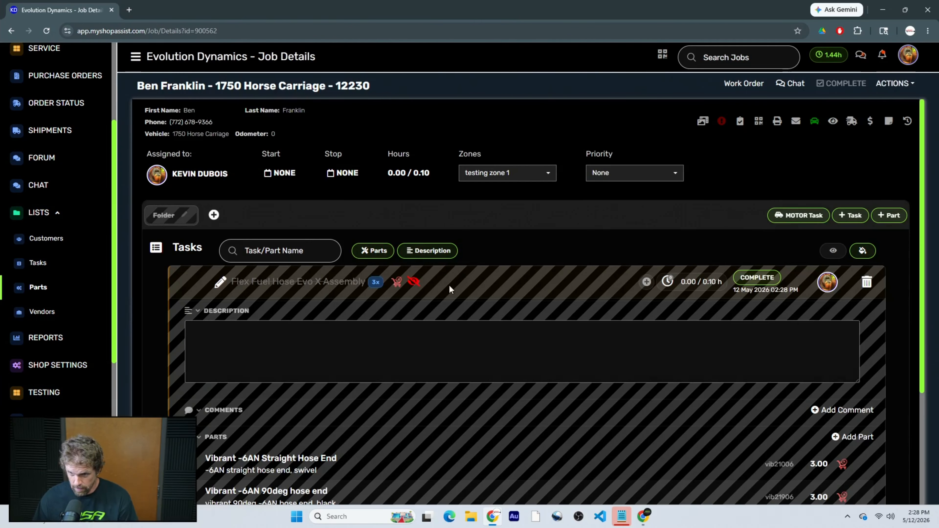
scroll(449, 285, down, 4)
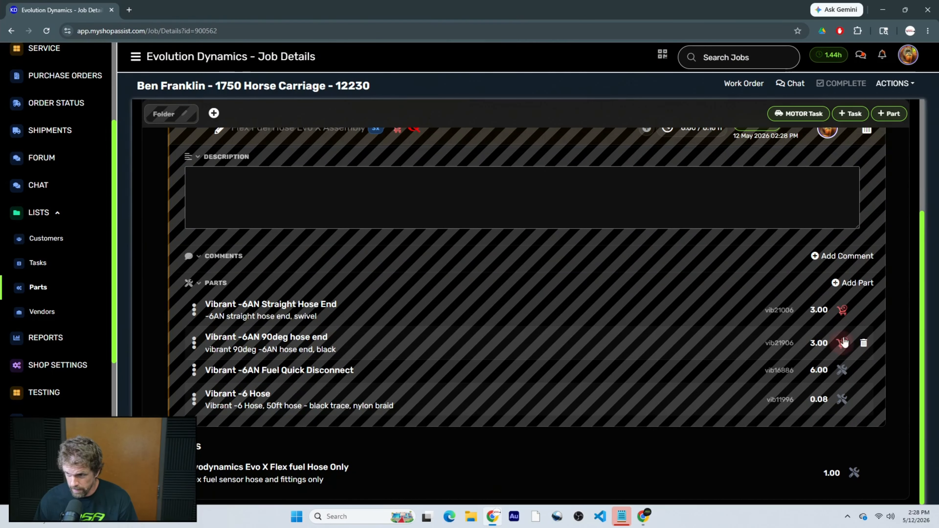
- Start a purchase order for the job's Vibrant -6AN Straight Hose End and 90deg hose end from the parts that need ordering
scroll(63, 125, up, 1)
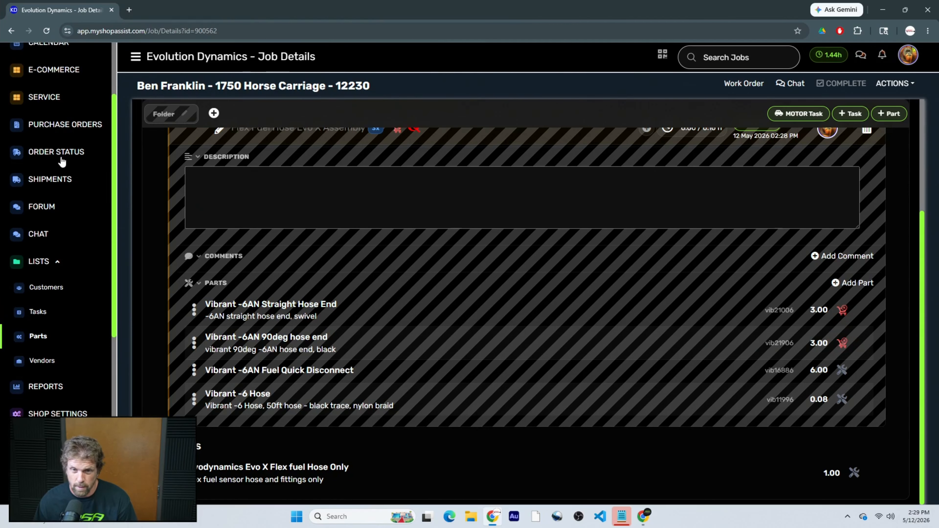
click(57, 151)
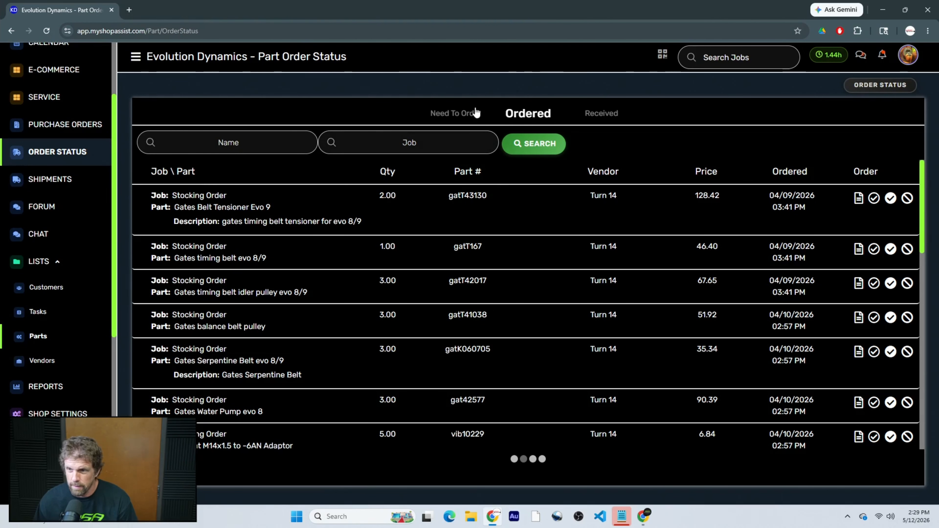
click(453, 115)
scroll(382, 341, down, 1)
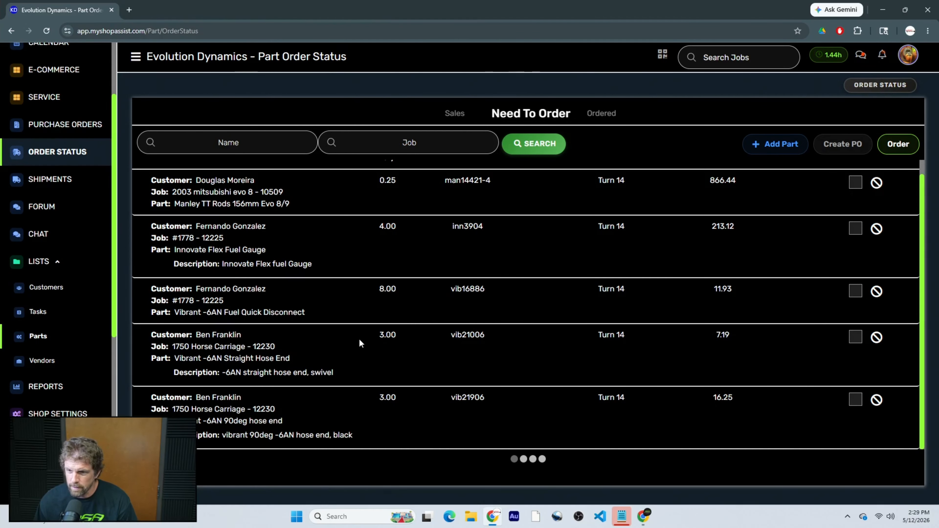
click(855, 336)
click(855, 399)
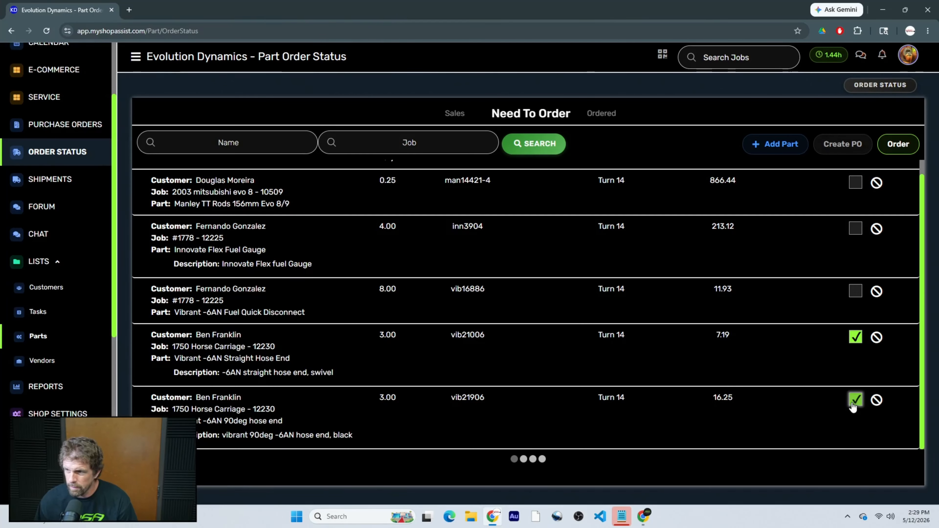
click(843, 145)
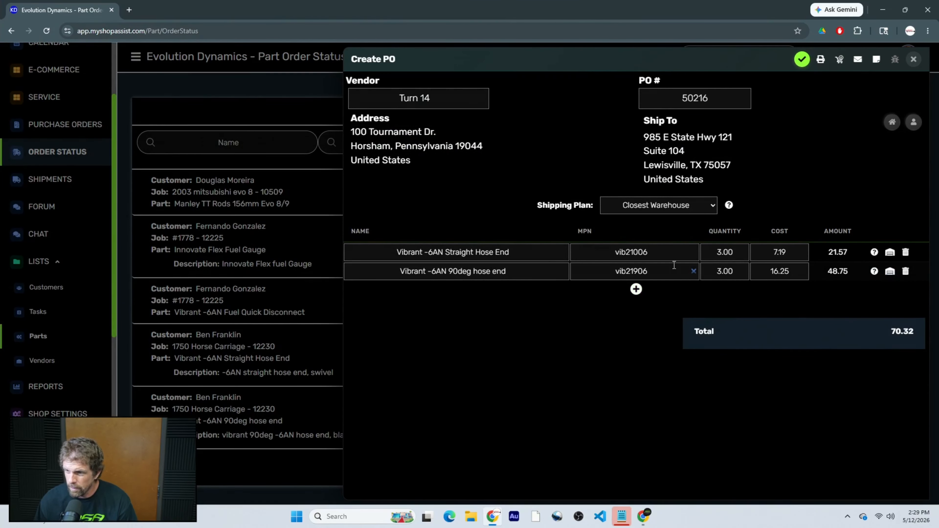
- Check warehouse availability for both hose ends and set the purchase order's shipping plan to Combine Order
click(708, 204)
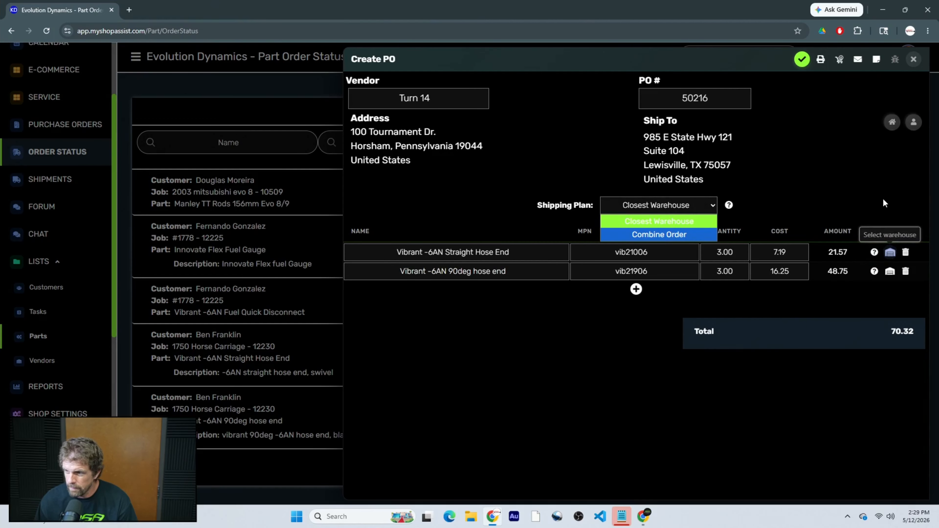
click(890, 255)
click(890, 254)
scroll(807, 331, down, 1)
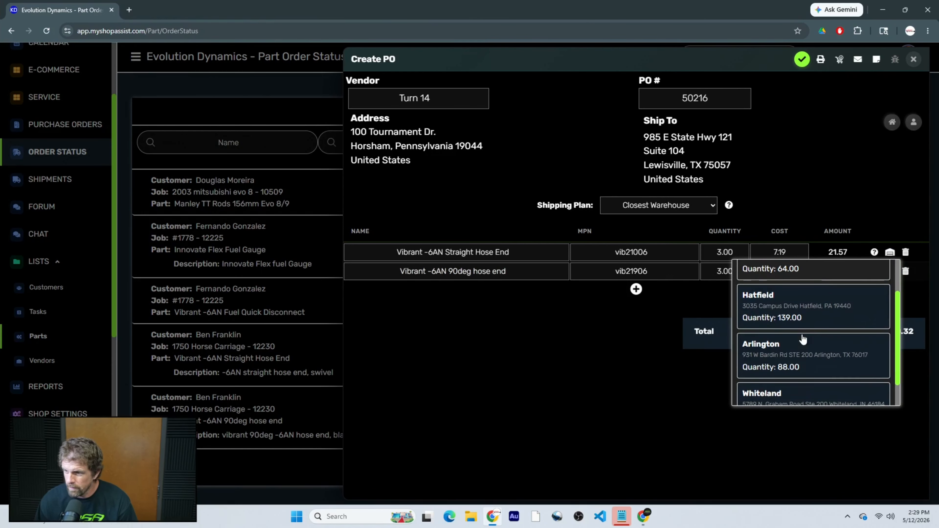
mouse_move(890, 274)
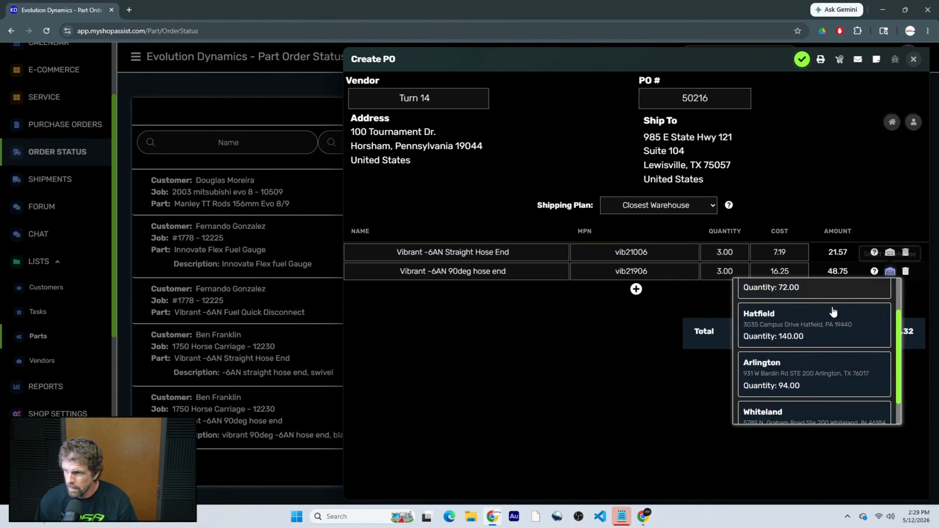
scroll(832, 310, down, 1)
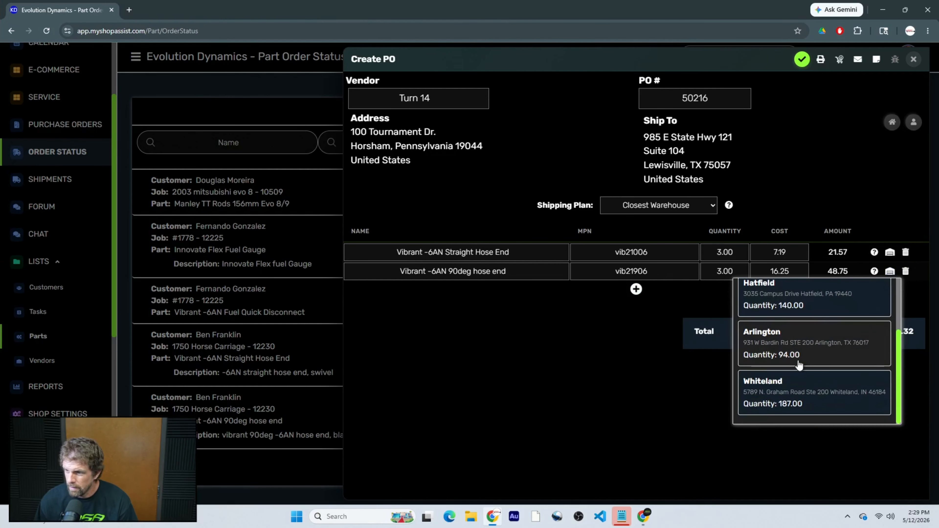
click(707, 207)
click(666, 237)
click(467, 165)
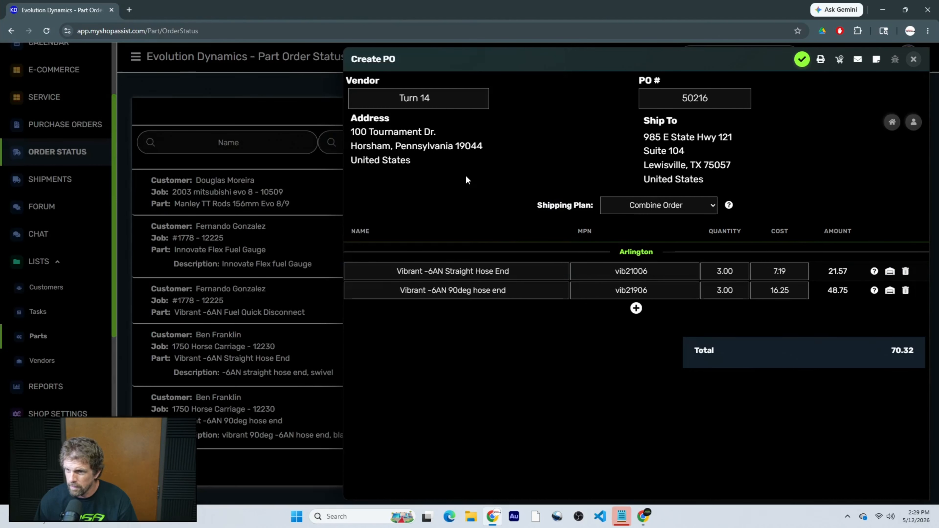
- Request shipping options for the Turn 14 purchase order, then close it without confirming or placing the order
click(839, 60)
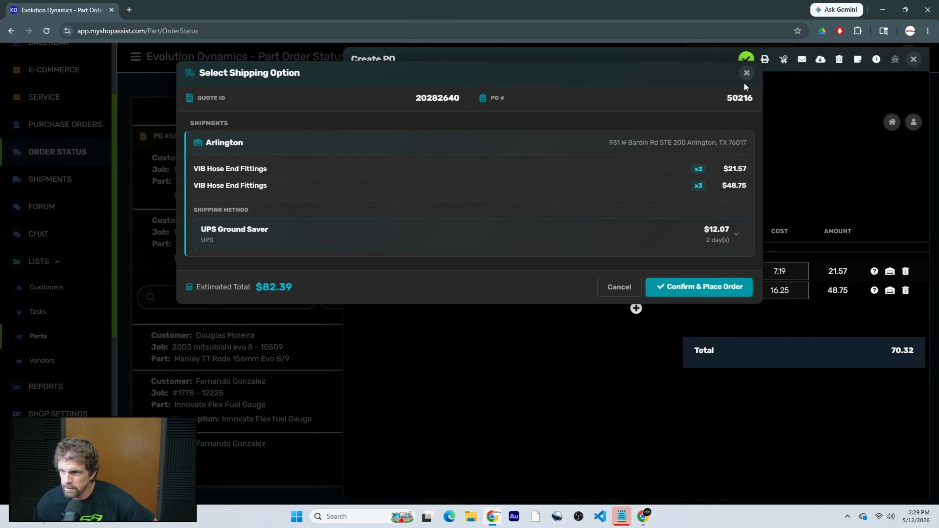
click(747, 73)
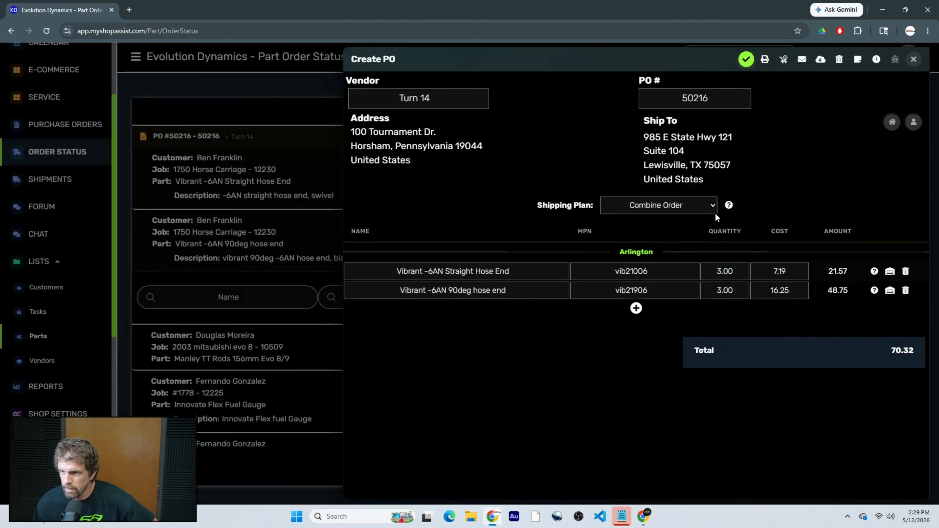
click(915, 60)
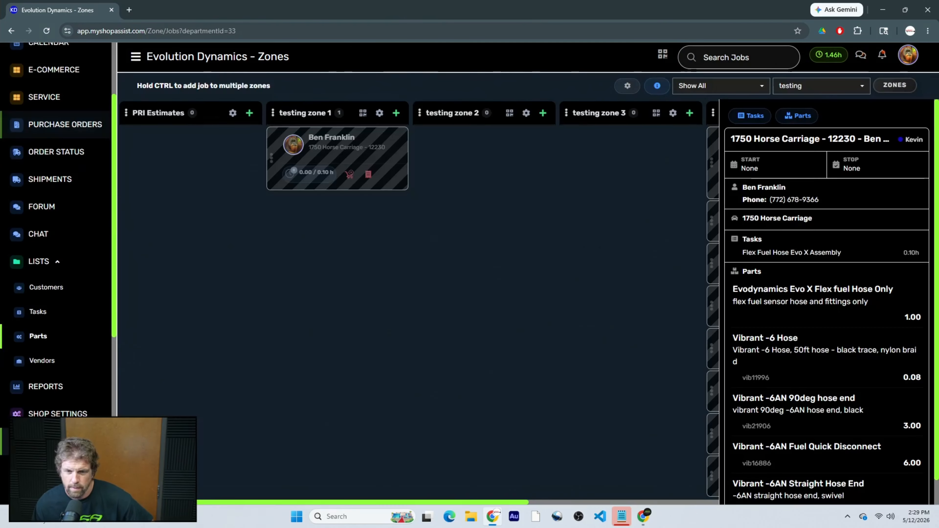
- Reopen the 1750 Horse Carriage job in testing zone 1 and review the completed assembly task's parts
click(315, 155)
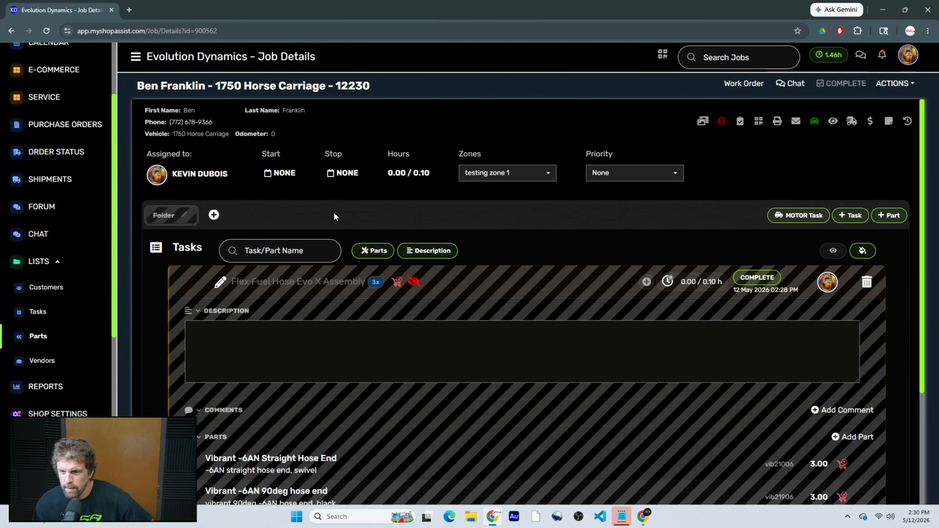
scroll(449, 311, down, 3)
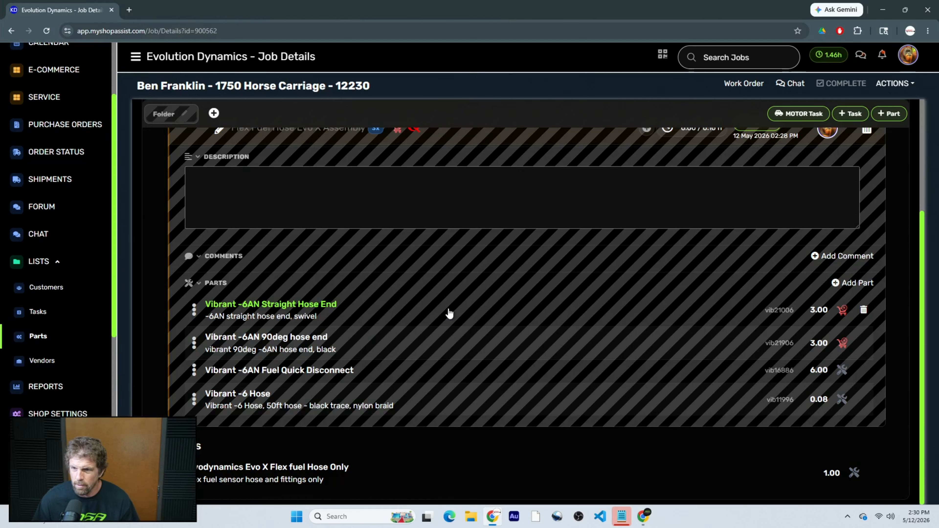
scroll(452, 312, up, 1)
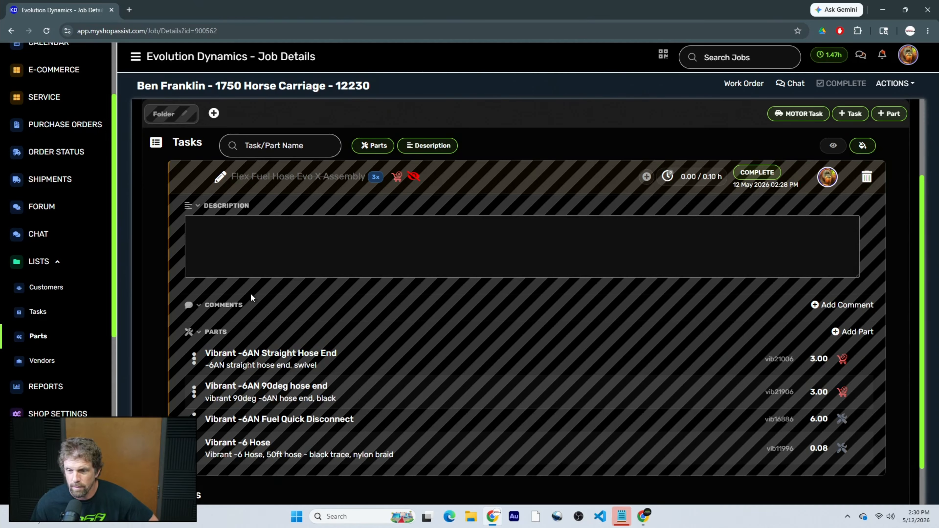
click(364, 268)
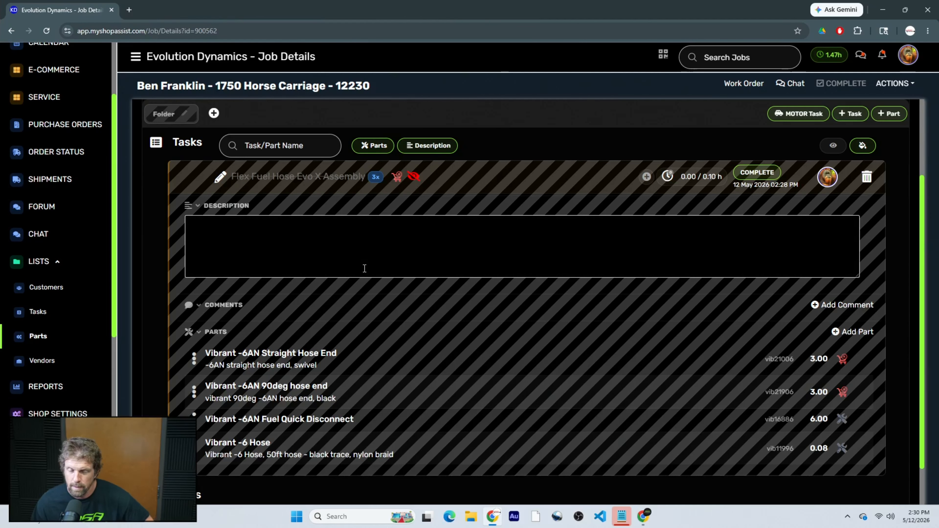